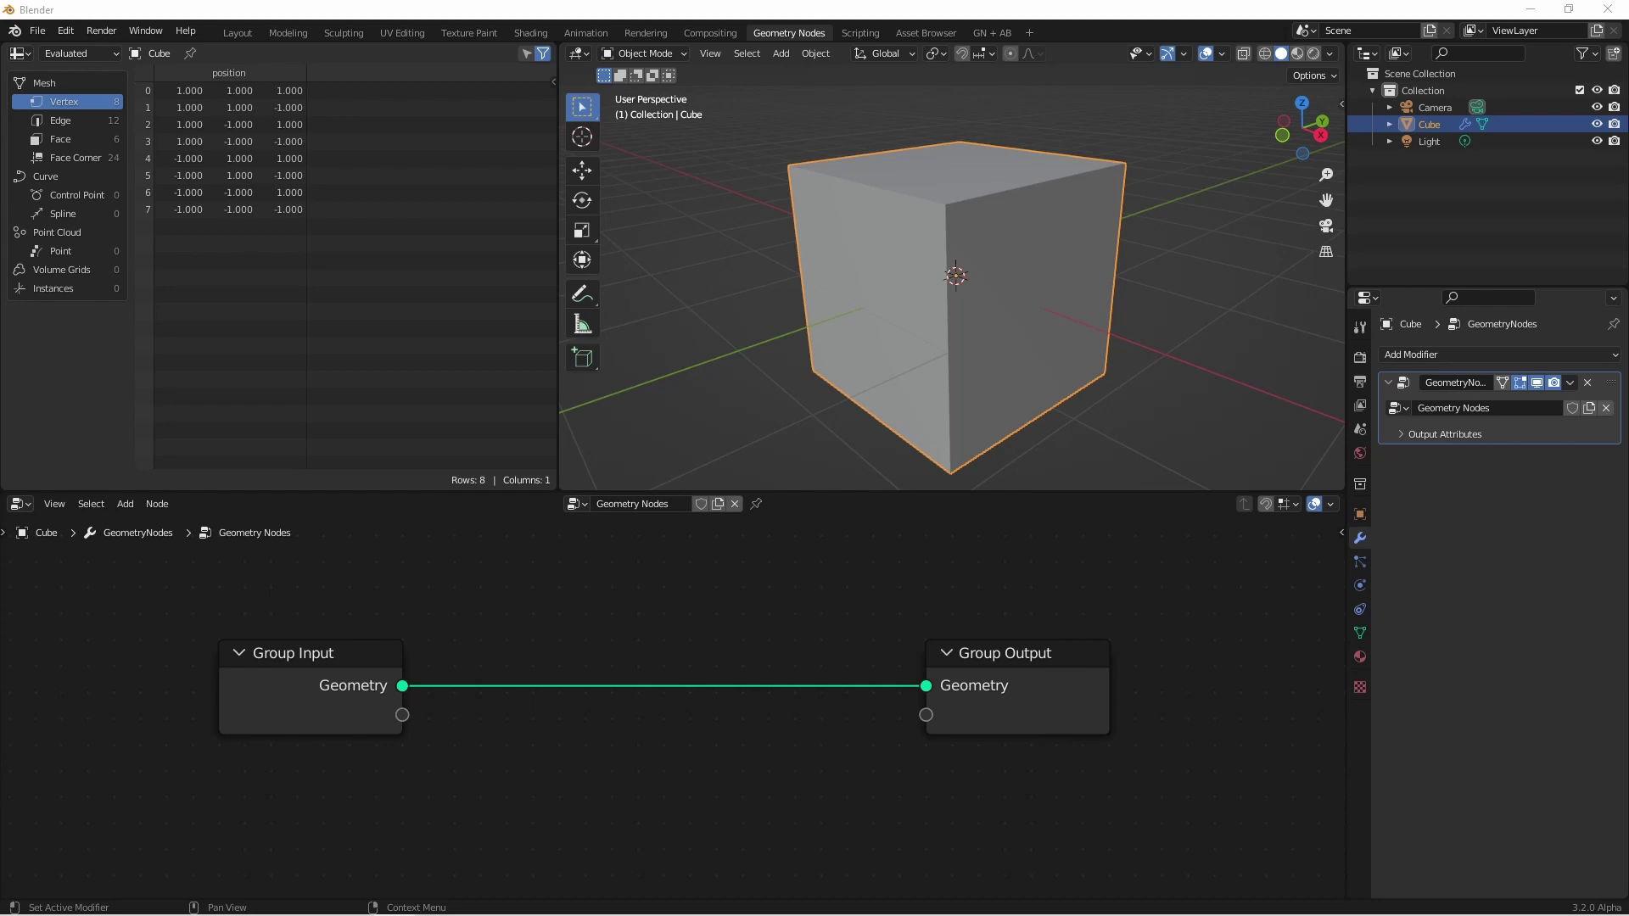
# - Insert an Extrude Mesh node (Faces mode, Offset Scale 1.000) between Group Input and Group Output
pyautogui.scroll(-3, 1045, 386)
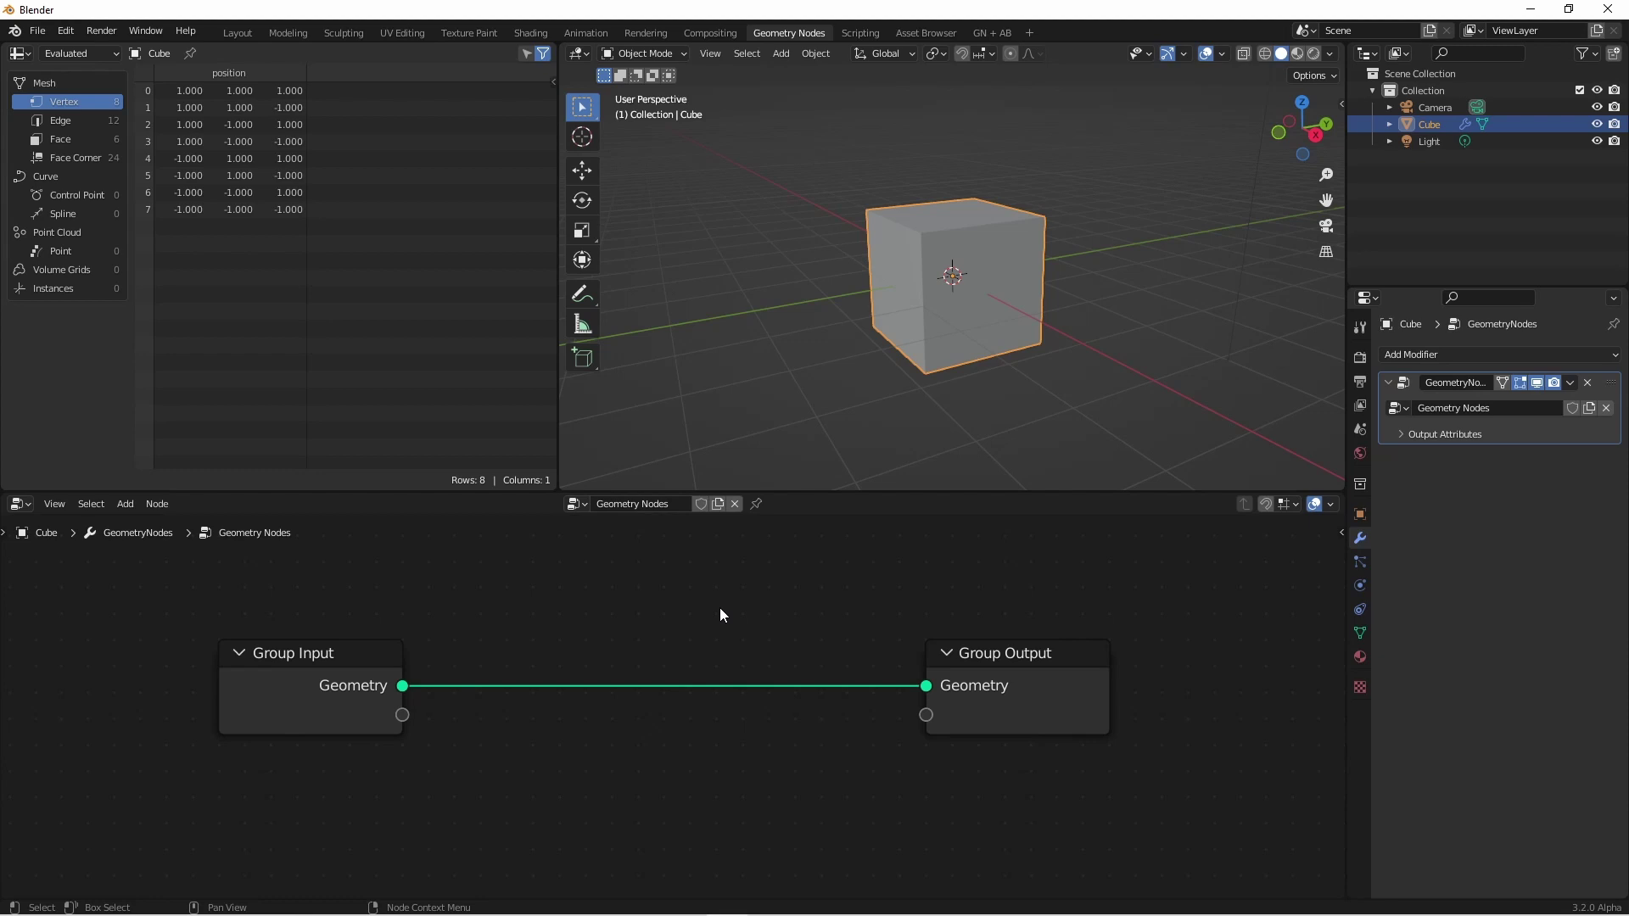
pyautogui.hotkey('shift', 'a')
pyautogui.moveTo(683, 621)
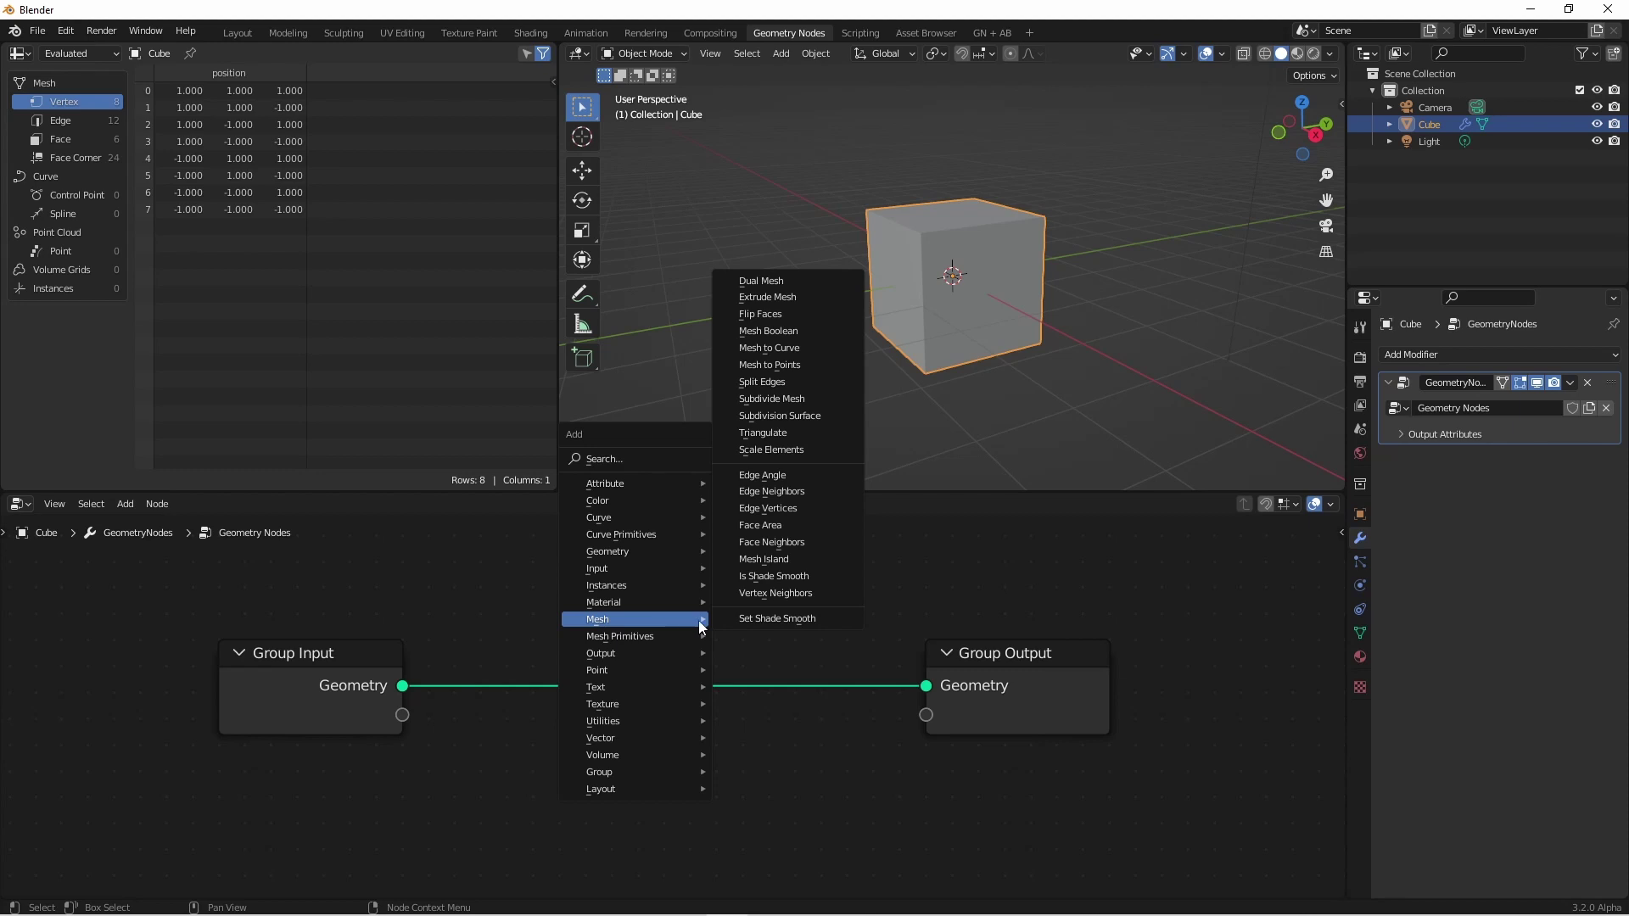
pyautogui.click(808, 297)
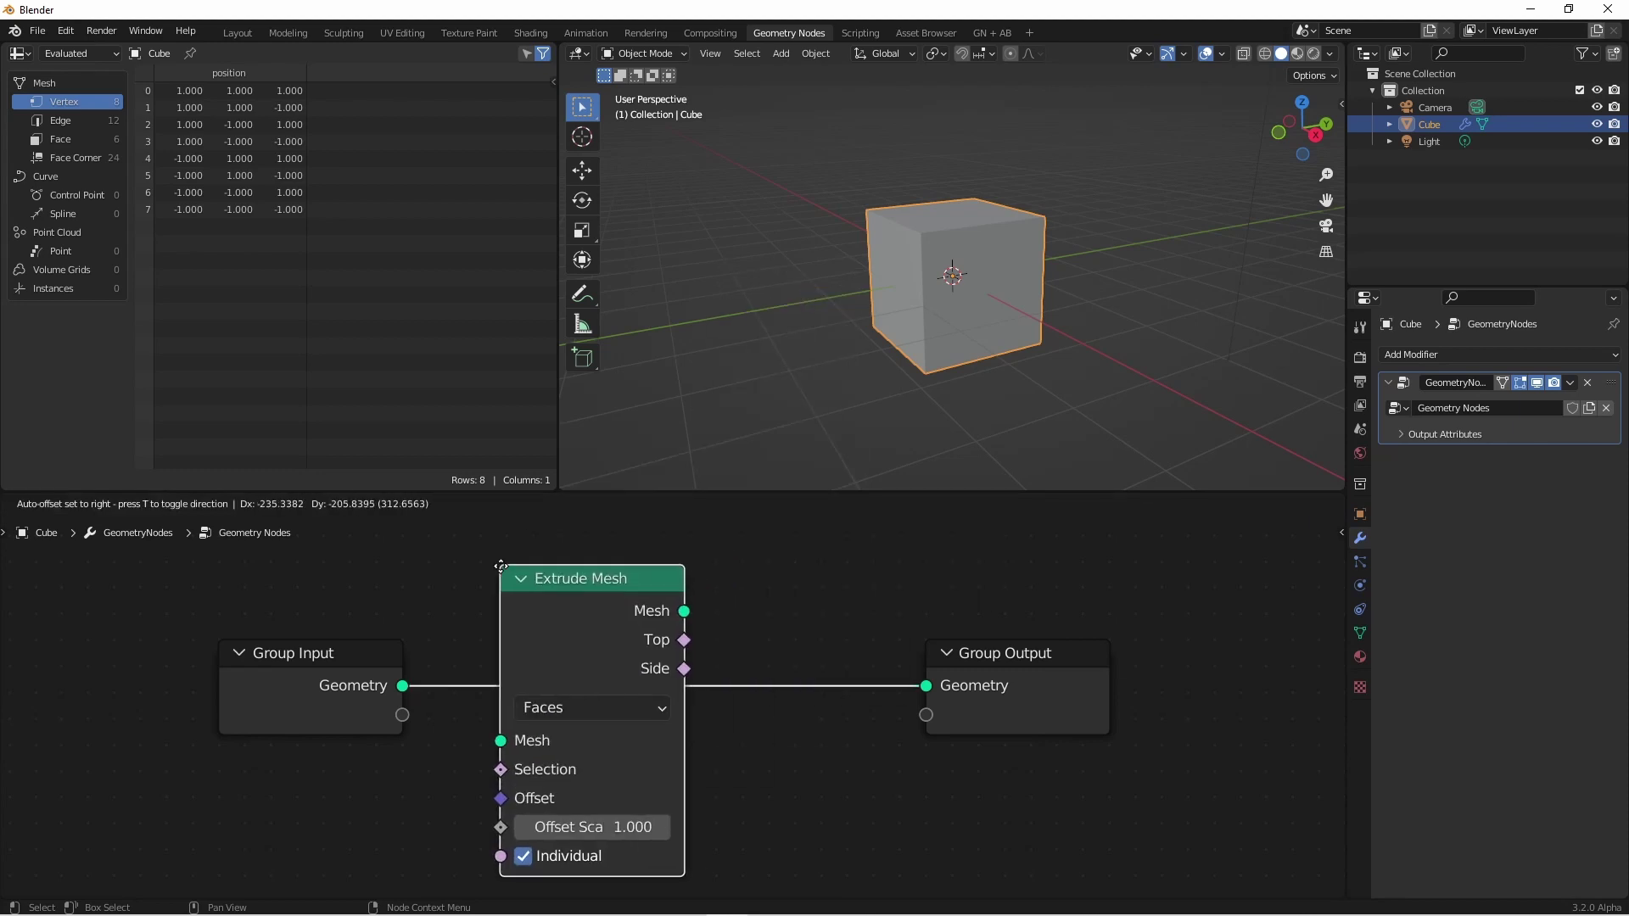
pyautogui.click(638, 714)
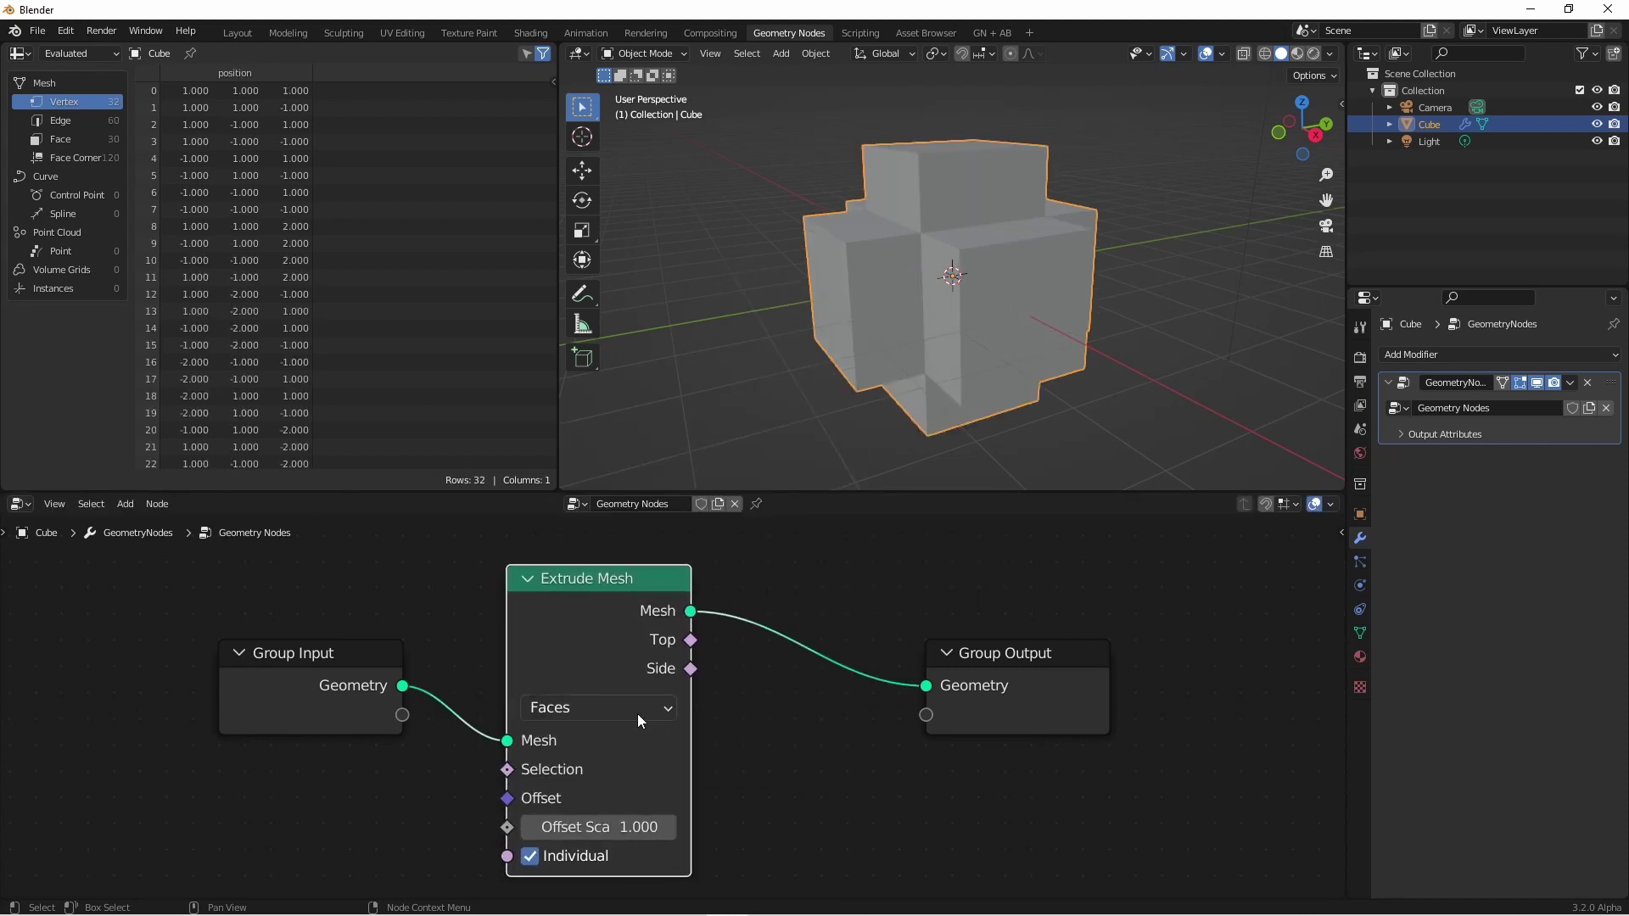
pyautogui.click(638, 709)
# - Frame all nodes and add an Index input node at the lower left
pyautogui.press('Home')
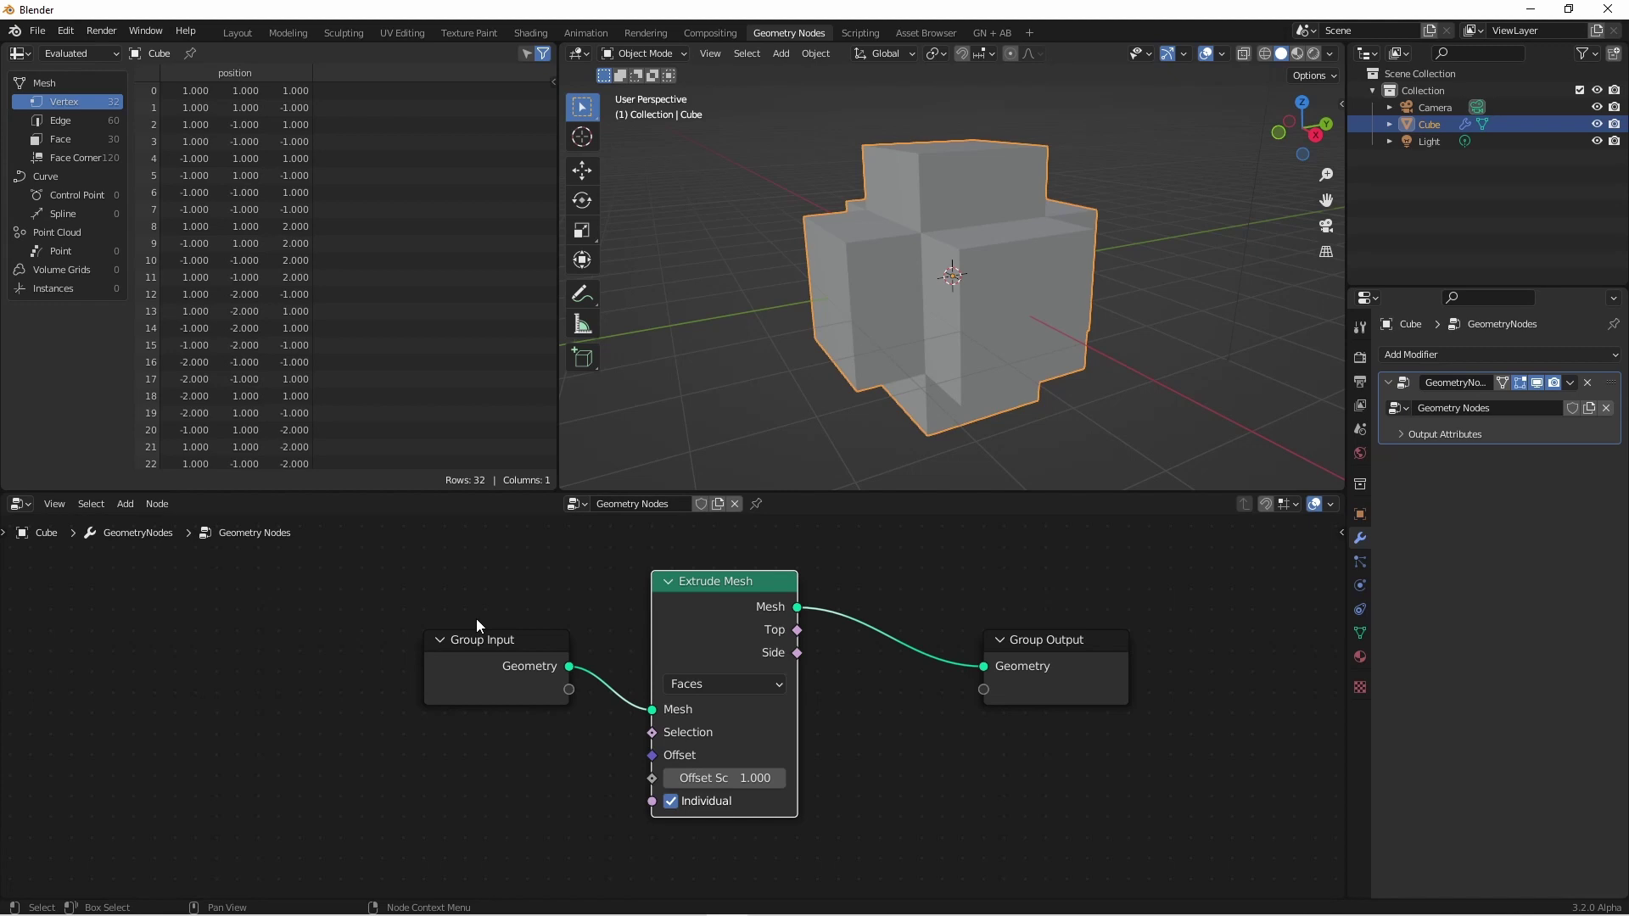
pyautogui.hotkey('shift', 'a')
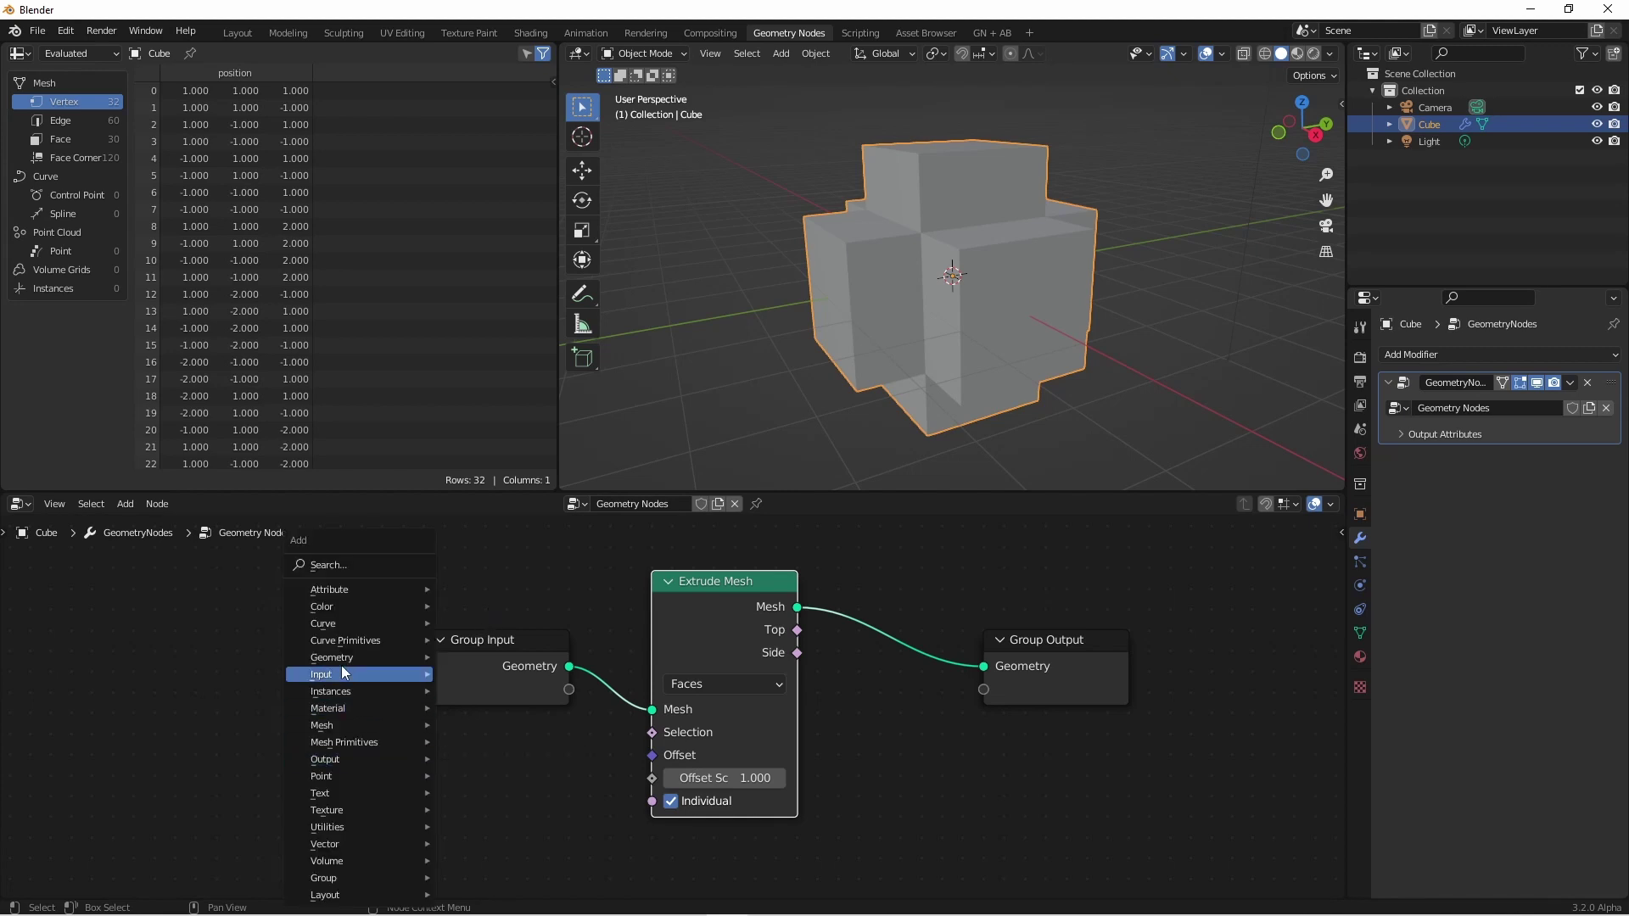
pyautogui.moveTo(356, 675)
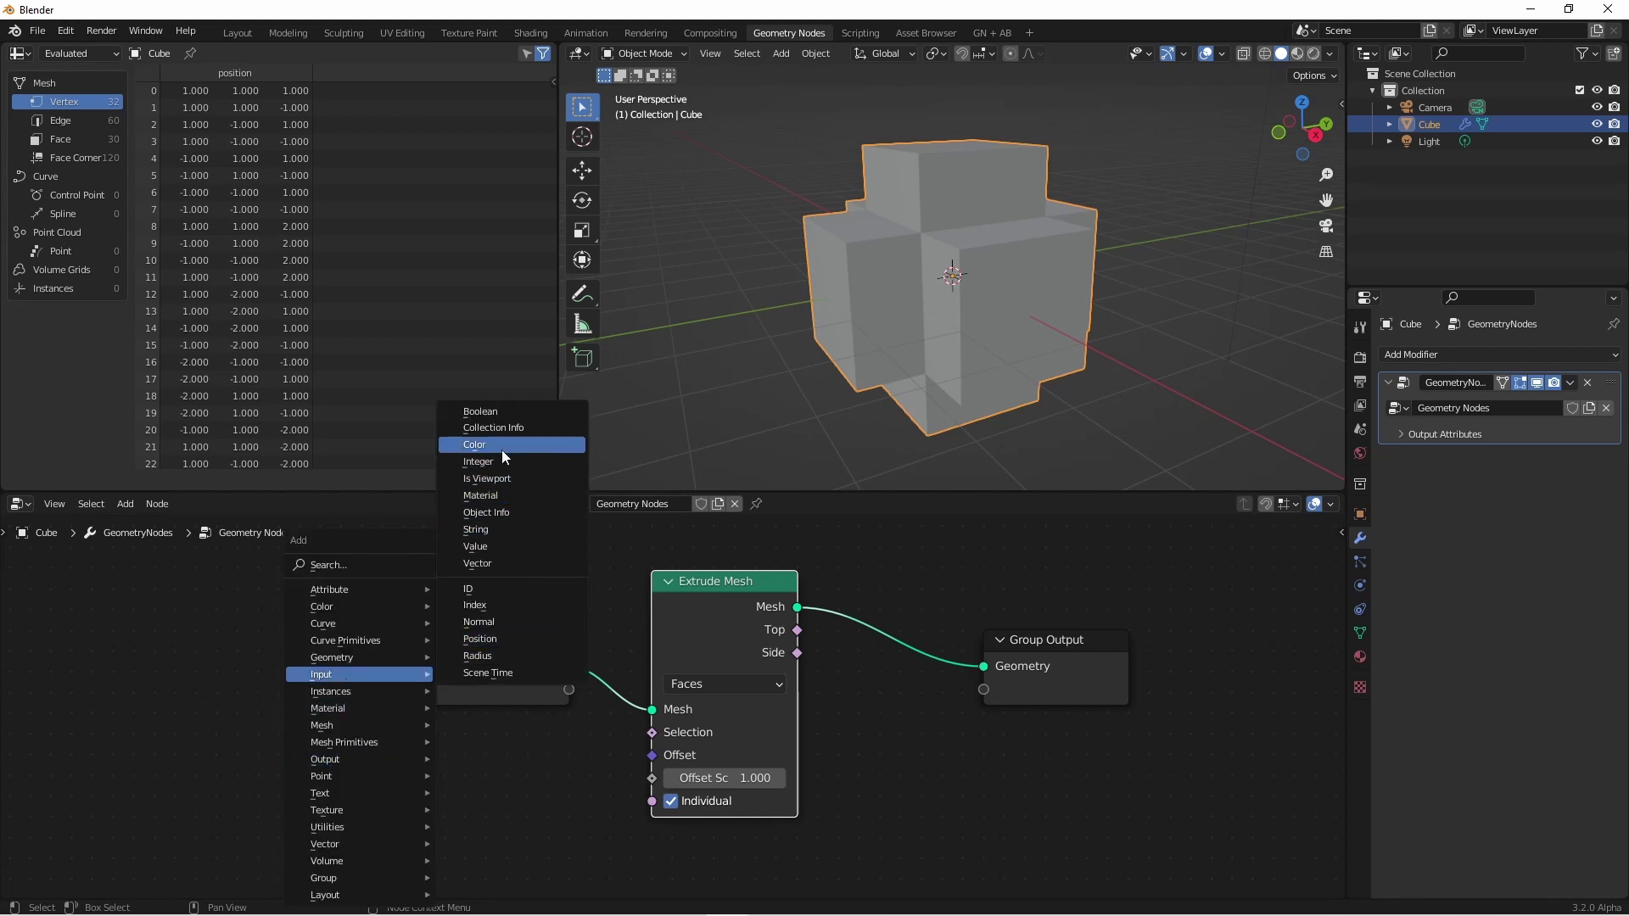
pyautogui.click(474, 605)
pyautogui.click(263, 790)
# - Add a Greater Than compare fed by Index, wire it to Extrude Mesh Selection, with B set to 3
pyautogui.hotkey('shift', 'a')
pyautogui.moveTo(339, 827)
pyautogui.click(519, 697)
pyautogui.click(579, 745)
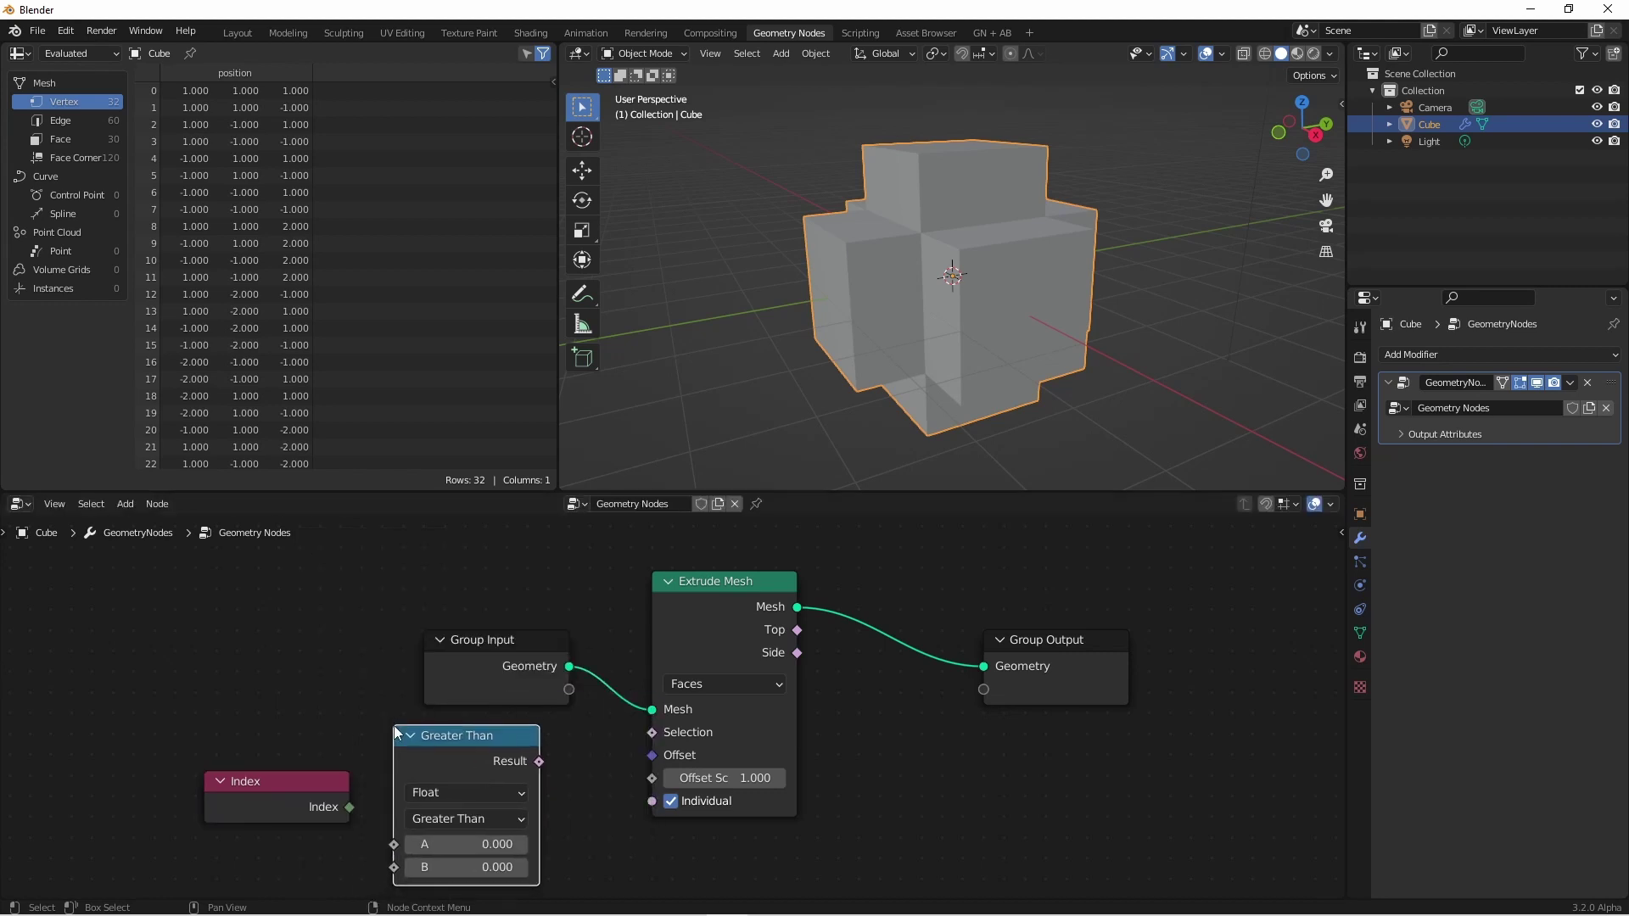
pyautogui.moveTo(541, 762); pyautogui.dragTo(662, 733)
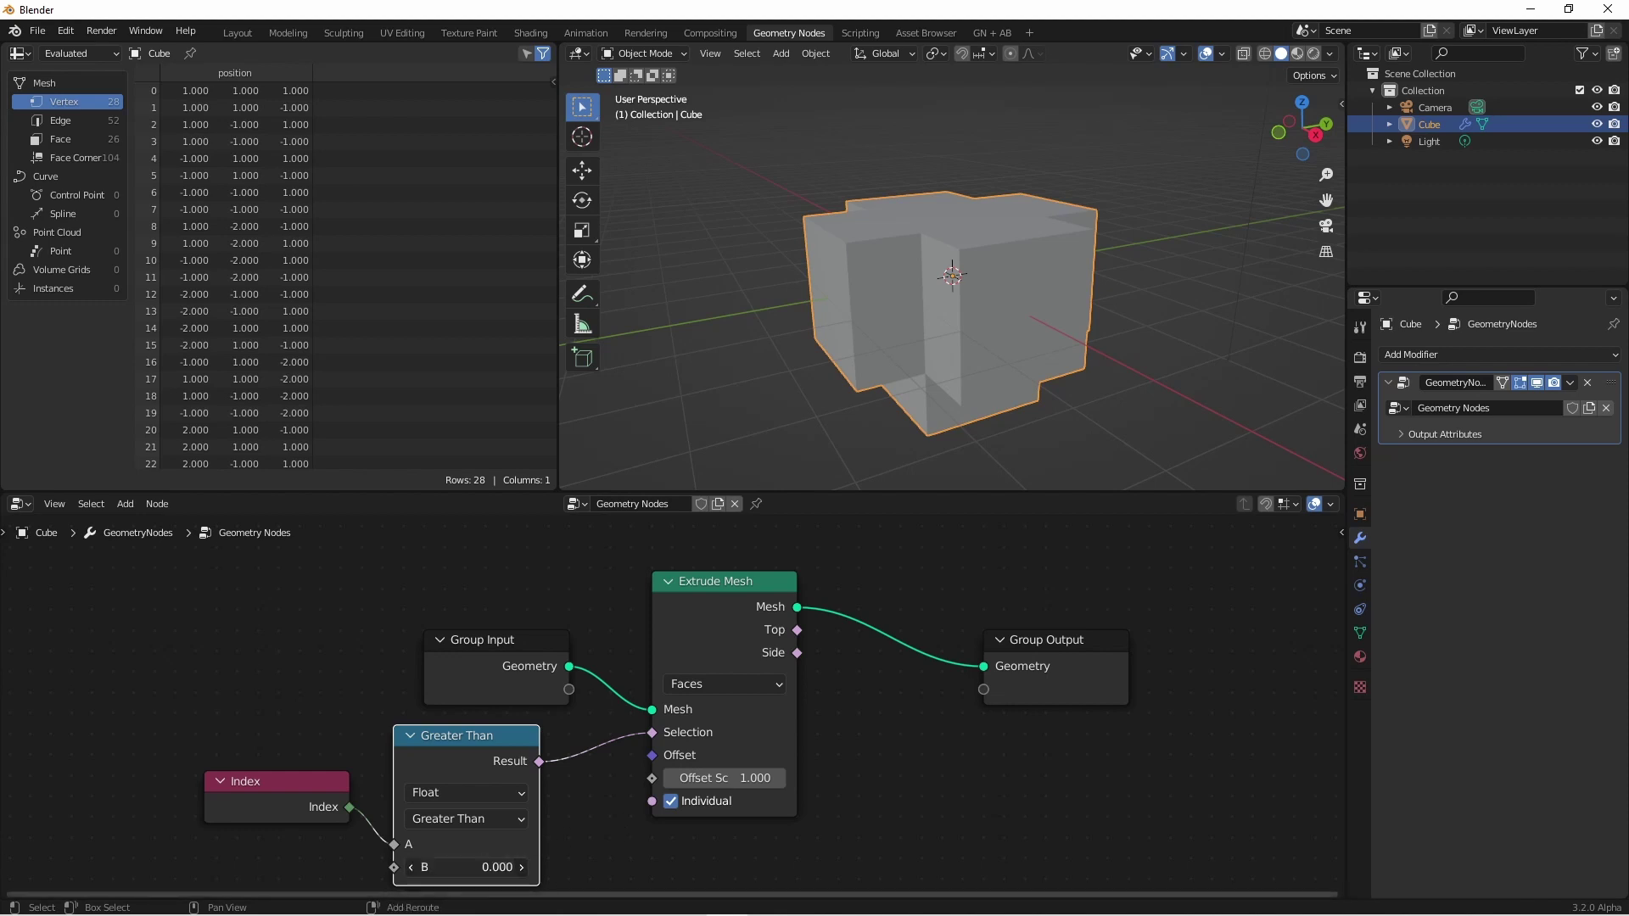
pyautogui.moveTo(467, 867); pyautogui.dragTo(500, 867)
pyautogui.moveTo(955, 267); pyautogui.dragTo(1004, 251, button='middle')
pyautogui.hotkey('ctrl', 'z')
# - Turn on the wireframe overlay to show edges over the mesh
pyautogui.moveTo(903, 295); pyautogui.dragTo(1208, 117, button='middle')
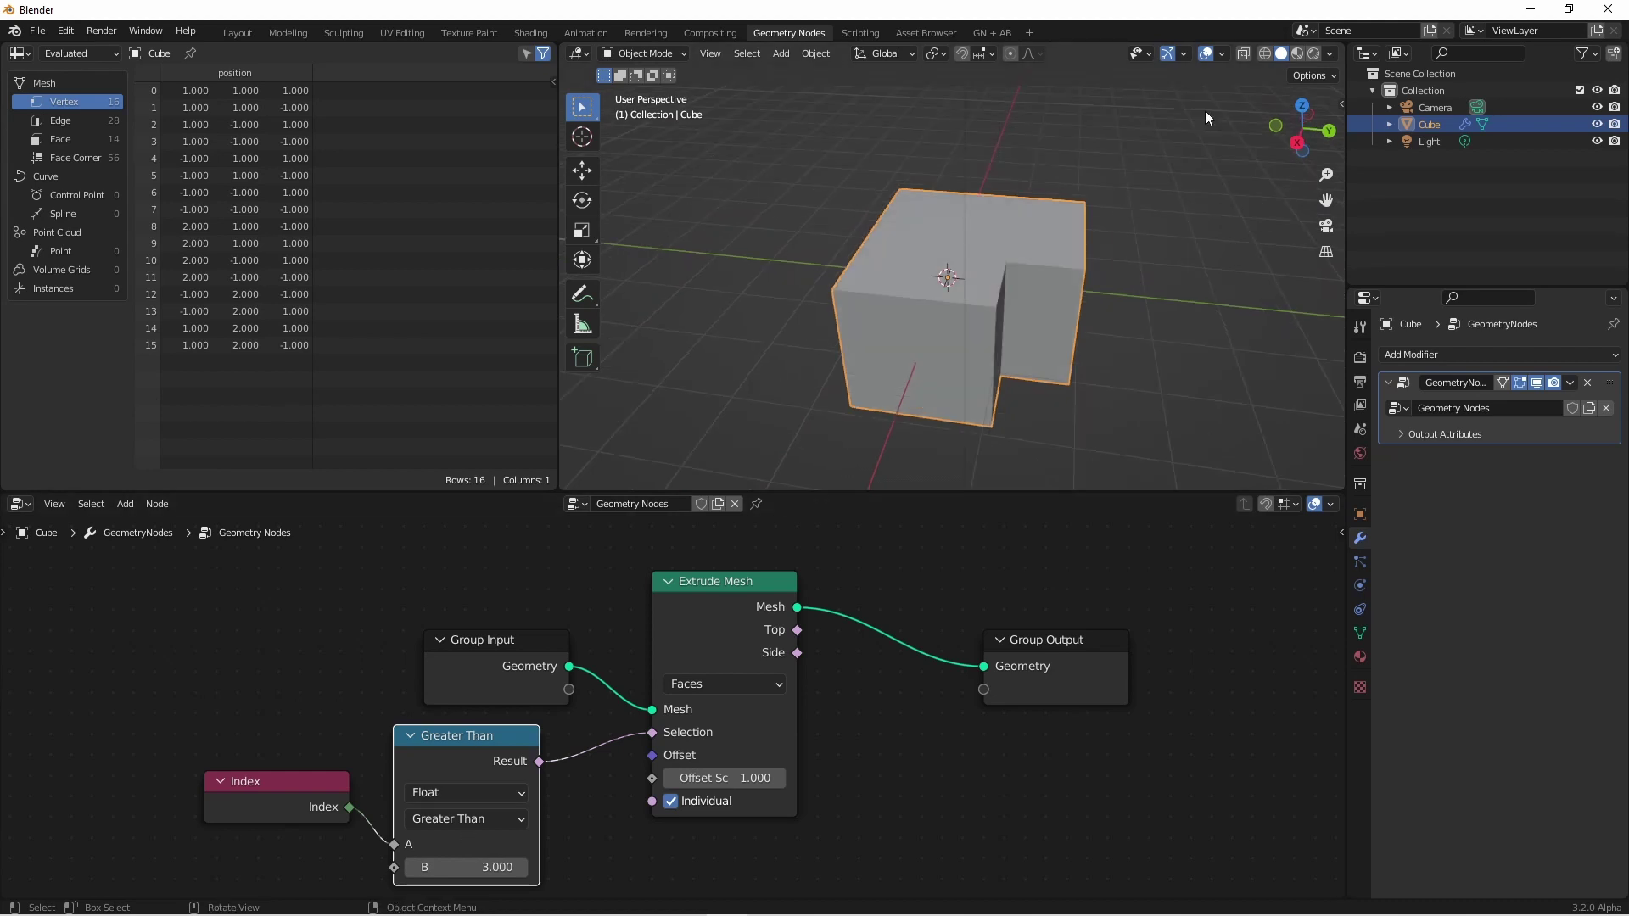
pyautogui.click(1223, 52)
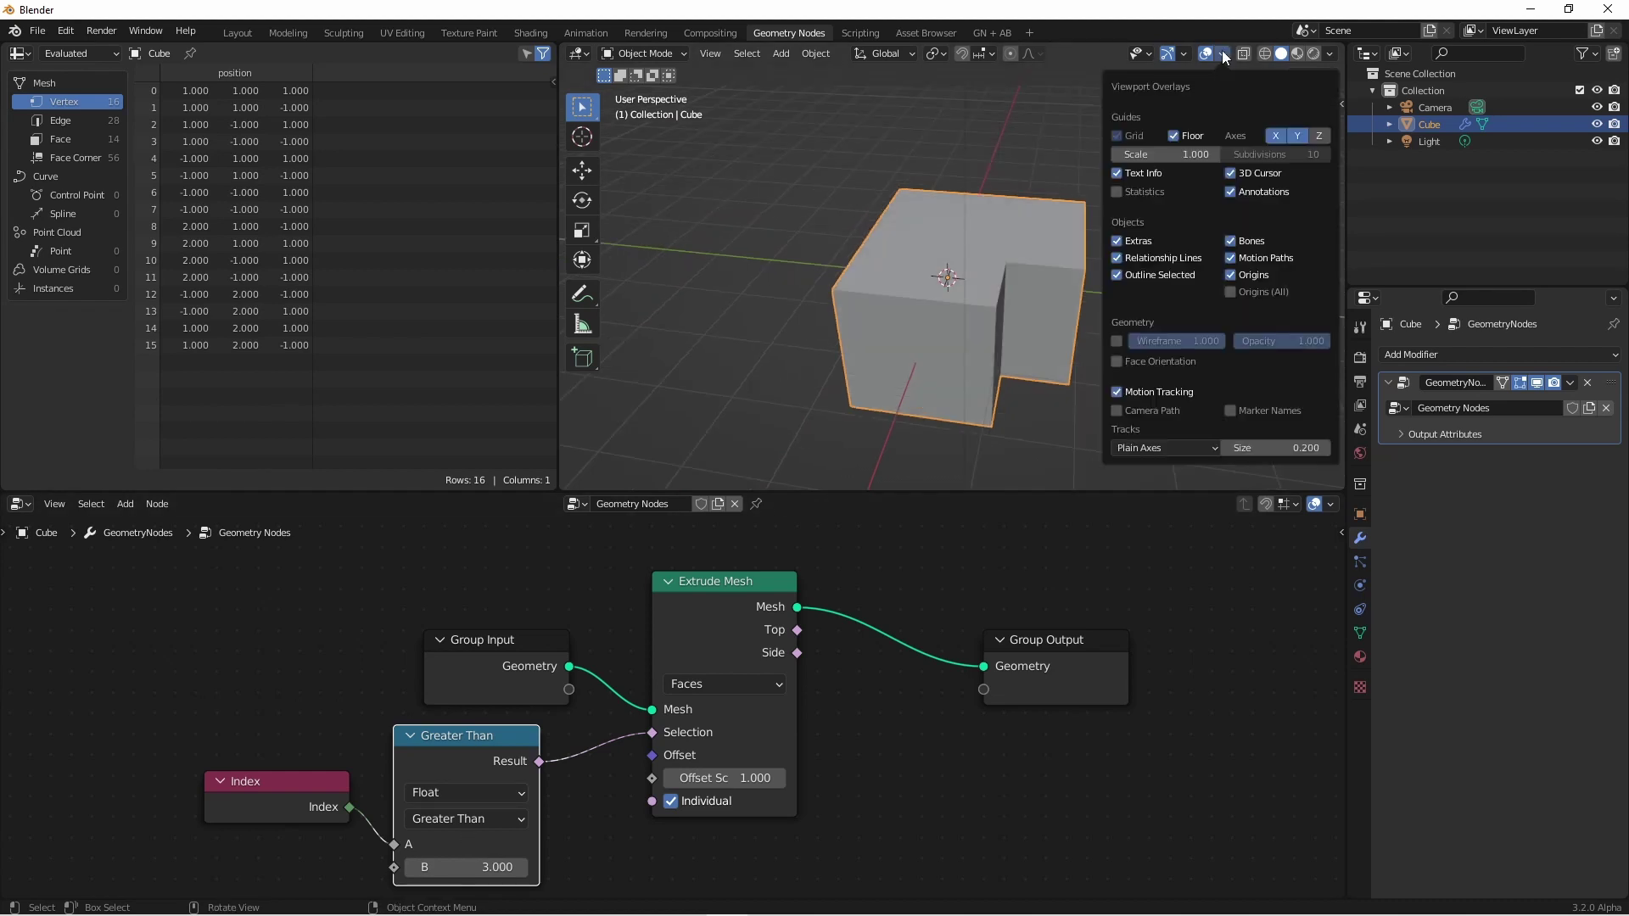
pyautogui.click(1117, 342)
pyautogui.moveTo(1117, 343); pyautogui.dragTo(964, 416, button='middle')
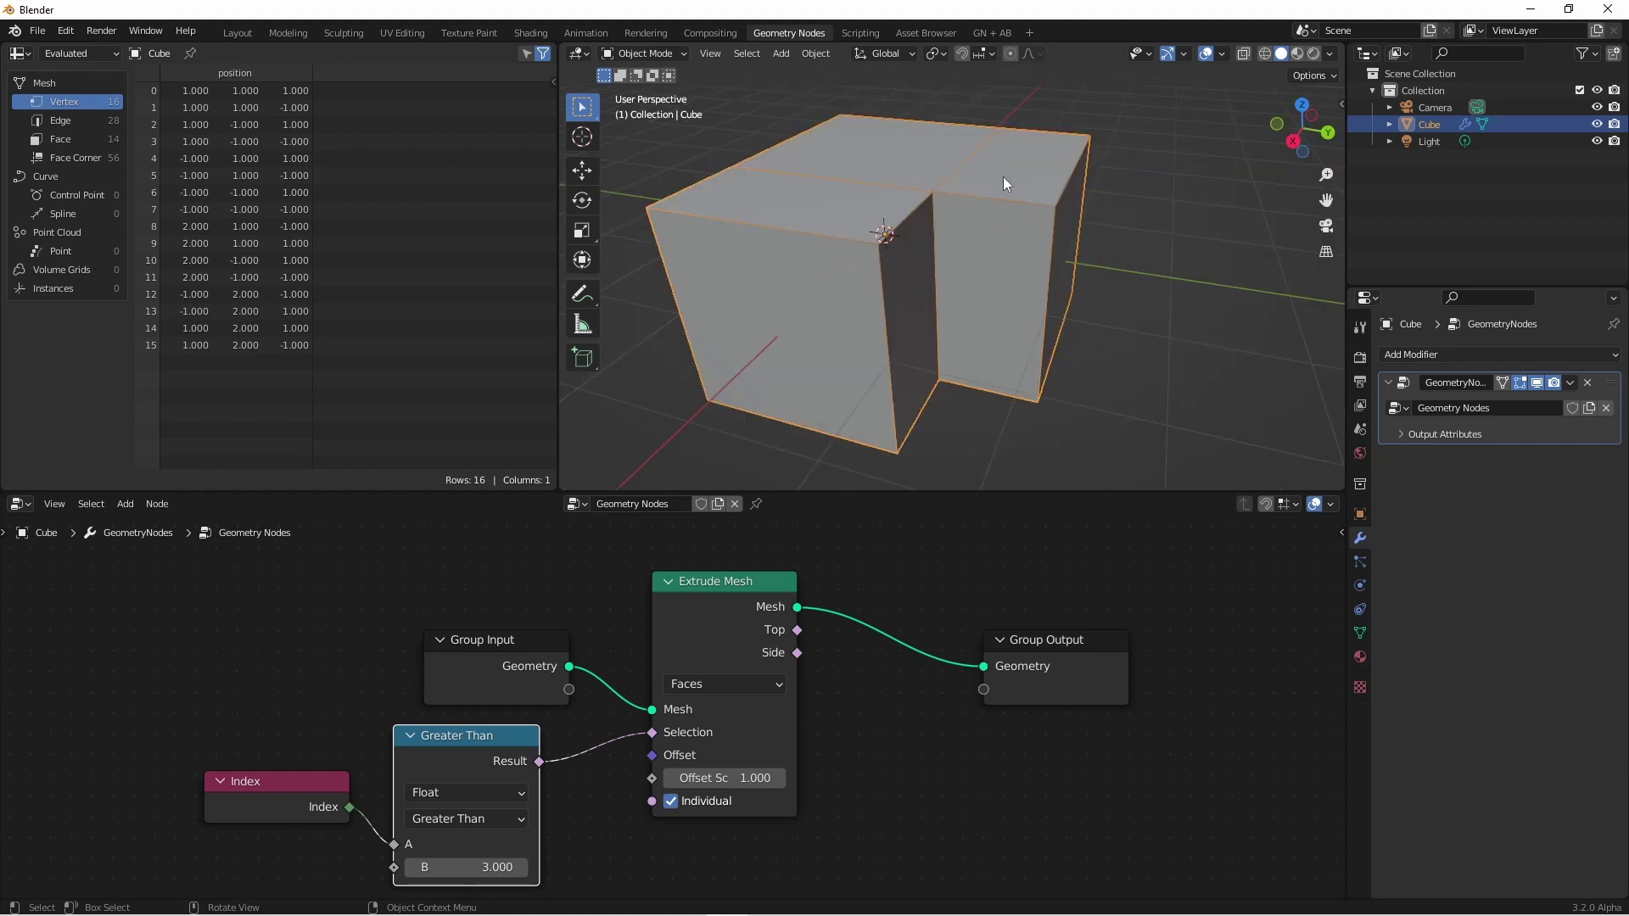
pyautogui.moveTo(1051, 211); pyautogui.dragTo(1103, 216, button='middle')
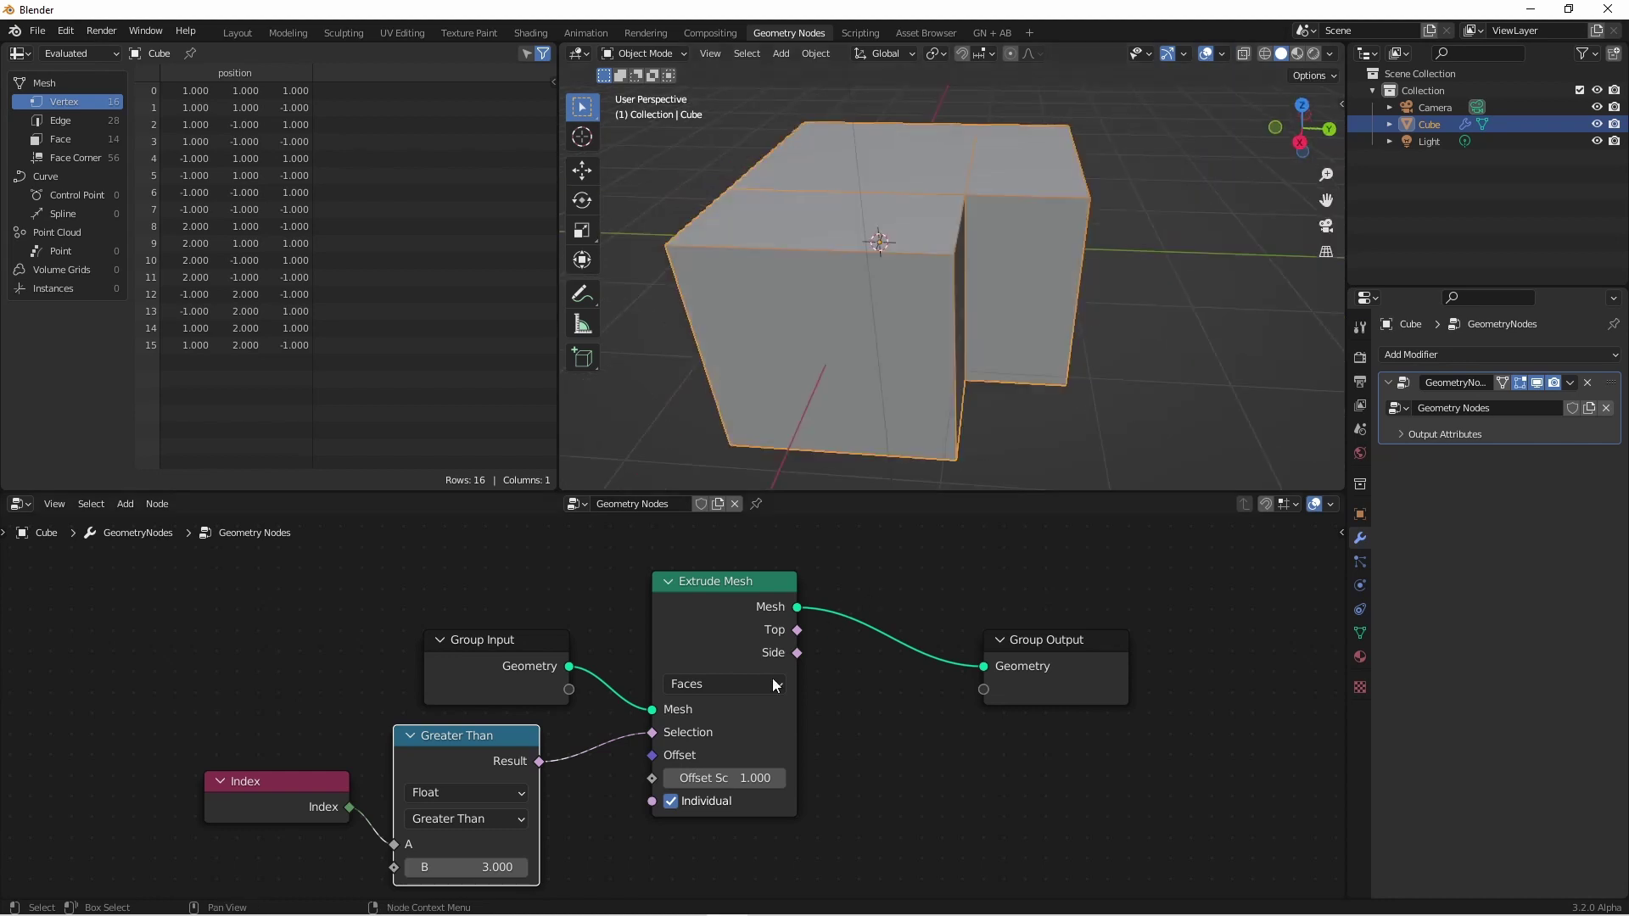
# - Toggle Extrude Mesh's Individual option off and back on, leaving it enabled
pyautogui.click(671, 802)
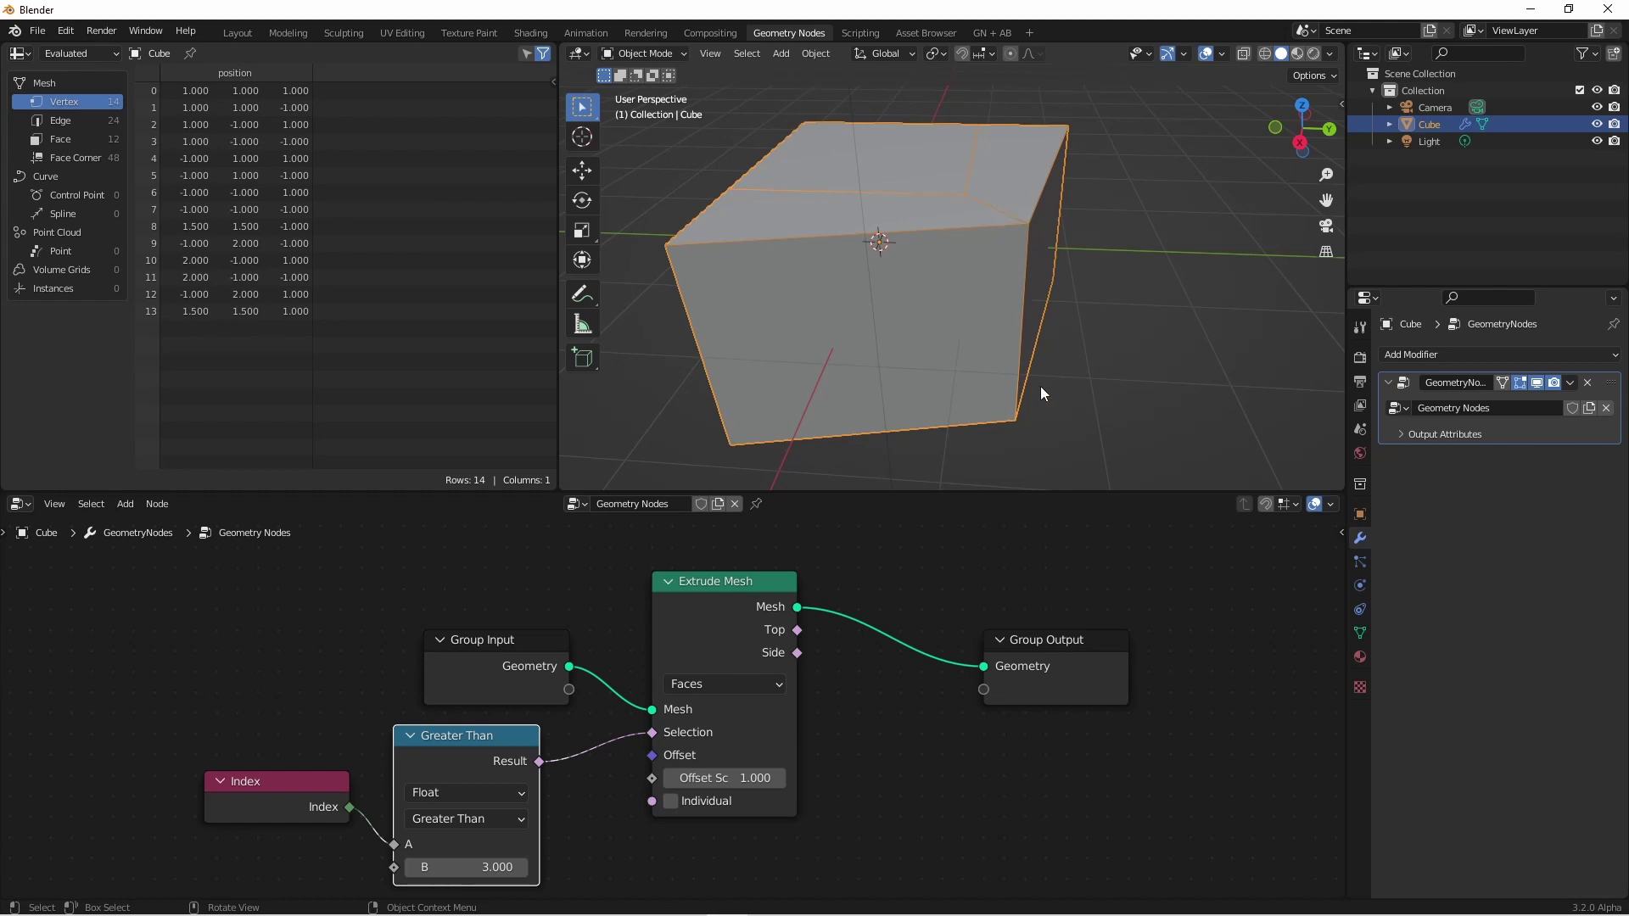
pyautogui.click(710, 806)
pyautogui.moveTo(1056, 408); pyautogui.dragTo(999, 302, button='middle')
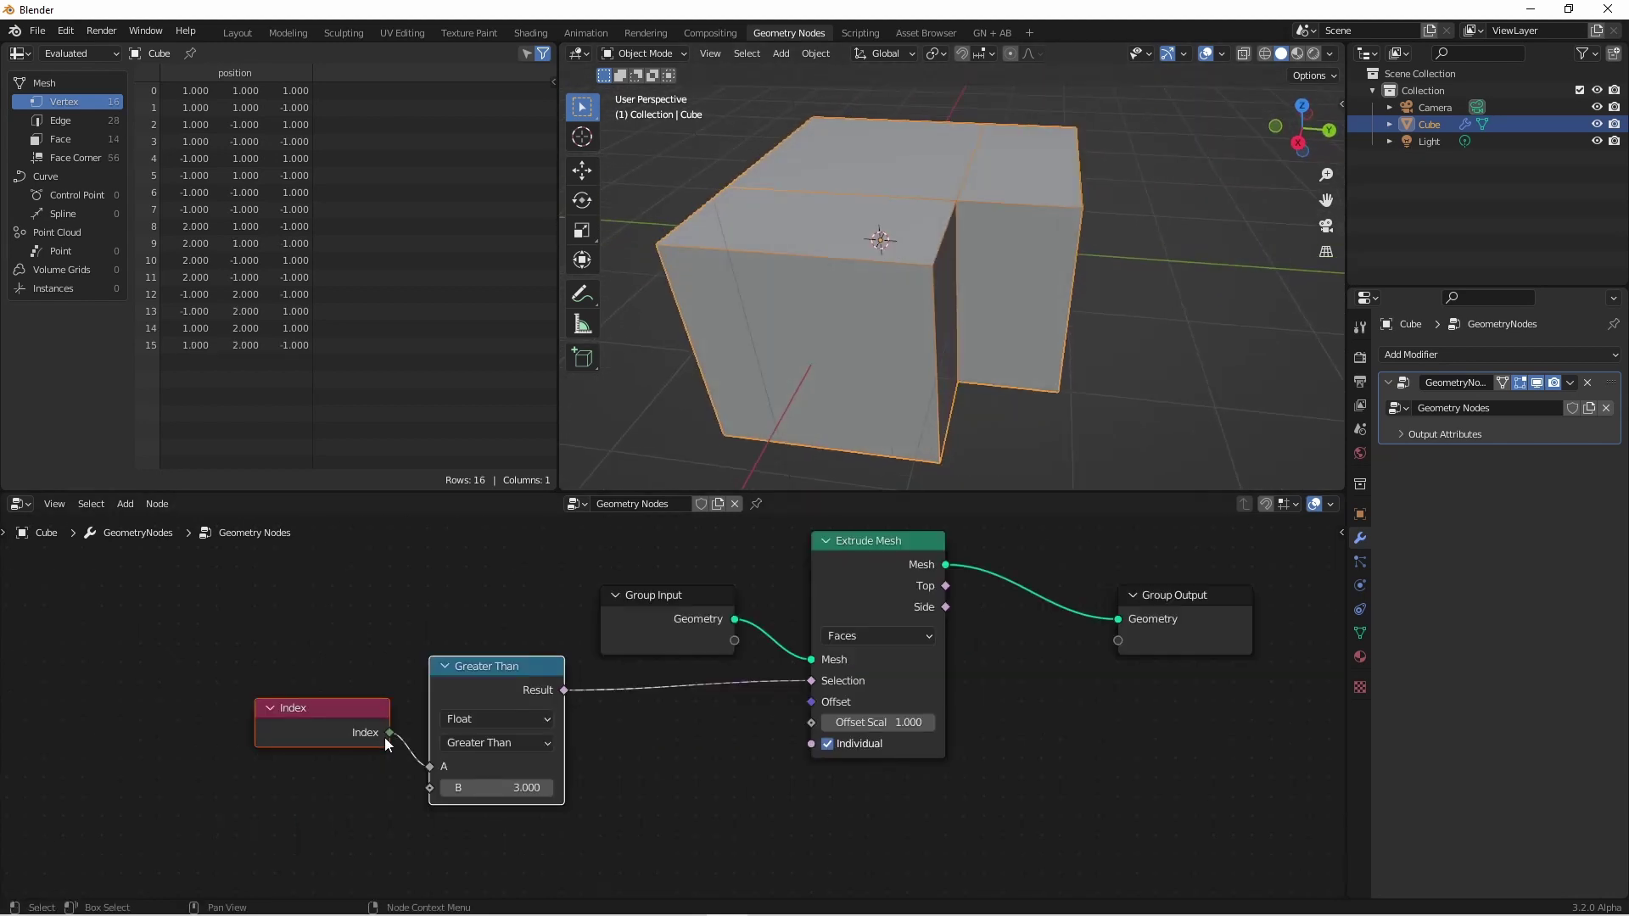
# - Connect Index to Extrude Mesh's Offset Scale so each face extrudes by its index
pyautogui.moveTo(390, 735); pyautogui.dragTo(815, 723)
pyautogui.scroll(-5, 948, 433)
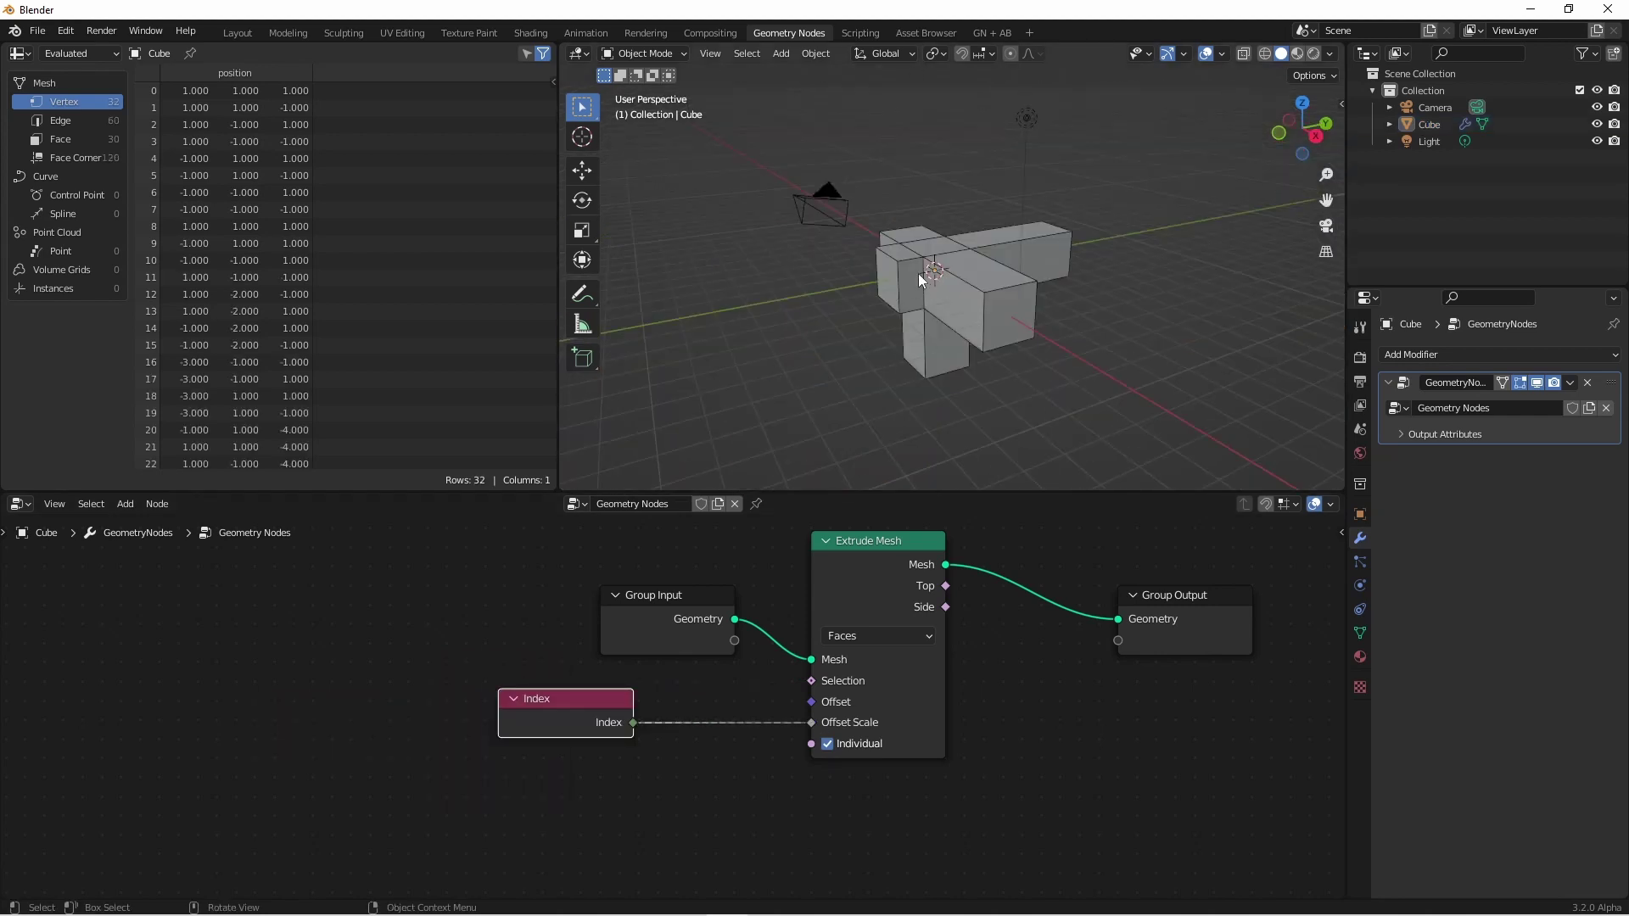
pyautogui.moveTo(939, 240); pyautogui.dragTo(1010, 294, button='middle')
pyautogui.moveTo(1019, 601); pyautogui.dragTo(835, 649, button='middle')
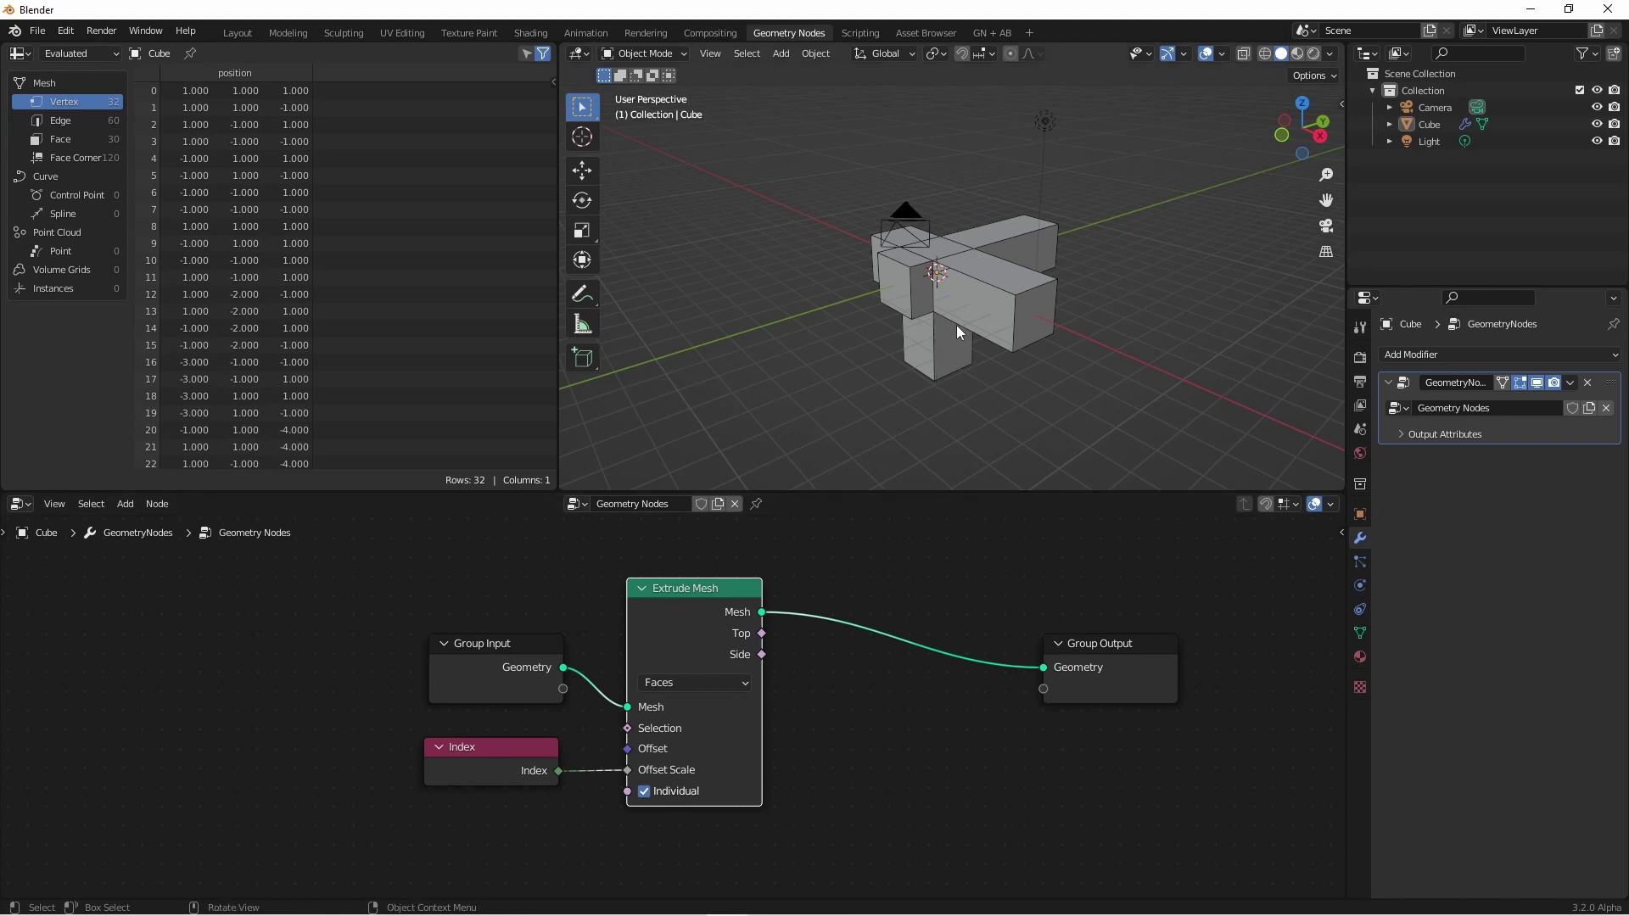
pyautogui.scroll(3, 1031, 282)
# - Draw X annotations on the cube's right face and on the left block
pyautogui.hotkey('shift', 'space')
pyautogui.press('d')
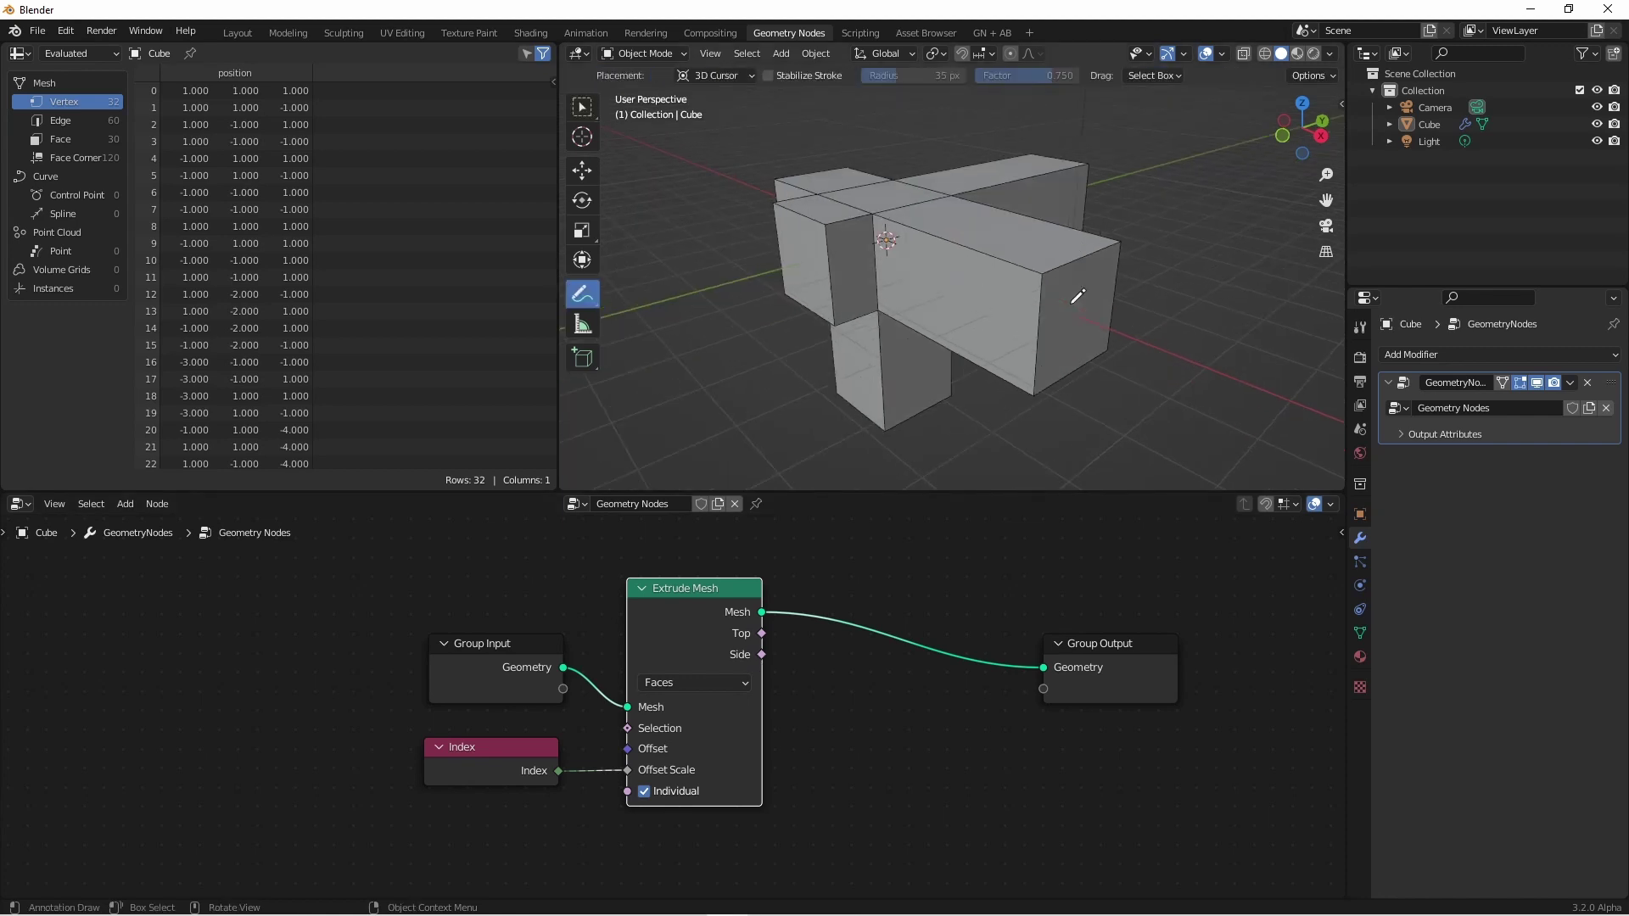
pyautogui.moveTo(1082, 293); pyautogui.dragTo(1071, 331)
pyautogui.moveTo(1068, 306); pyautogui.dragTo(1087, 320)
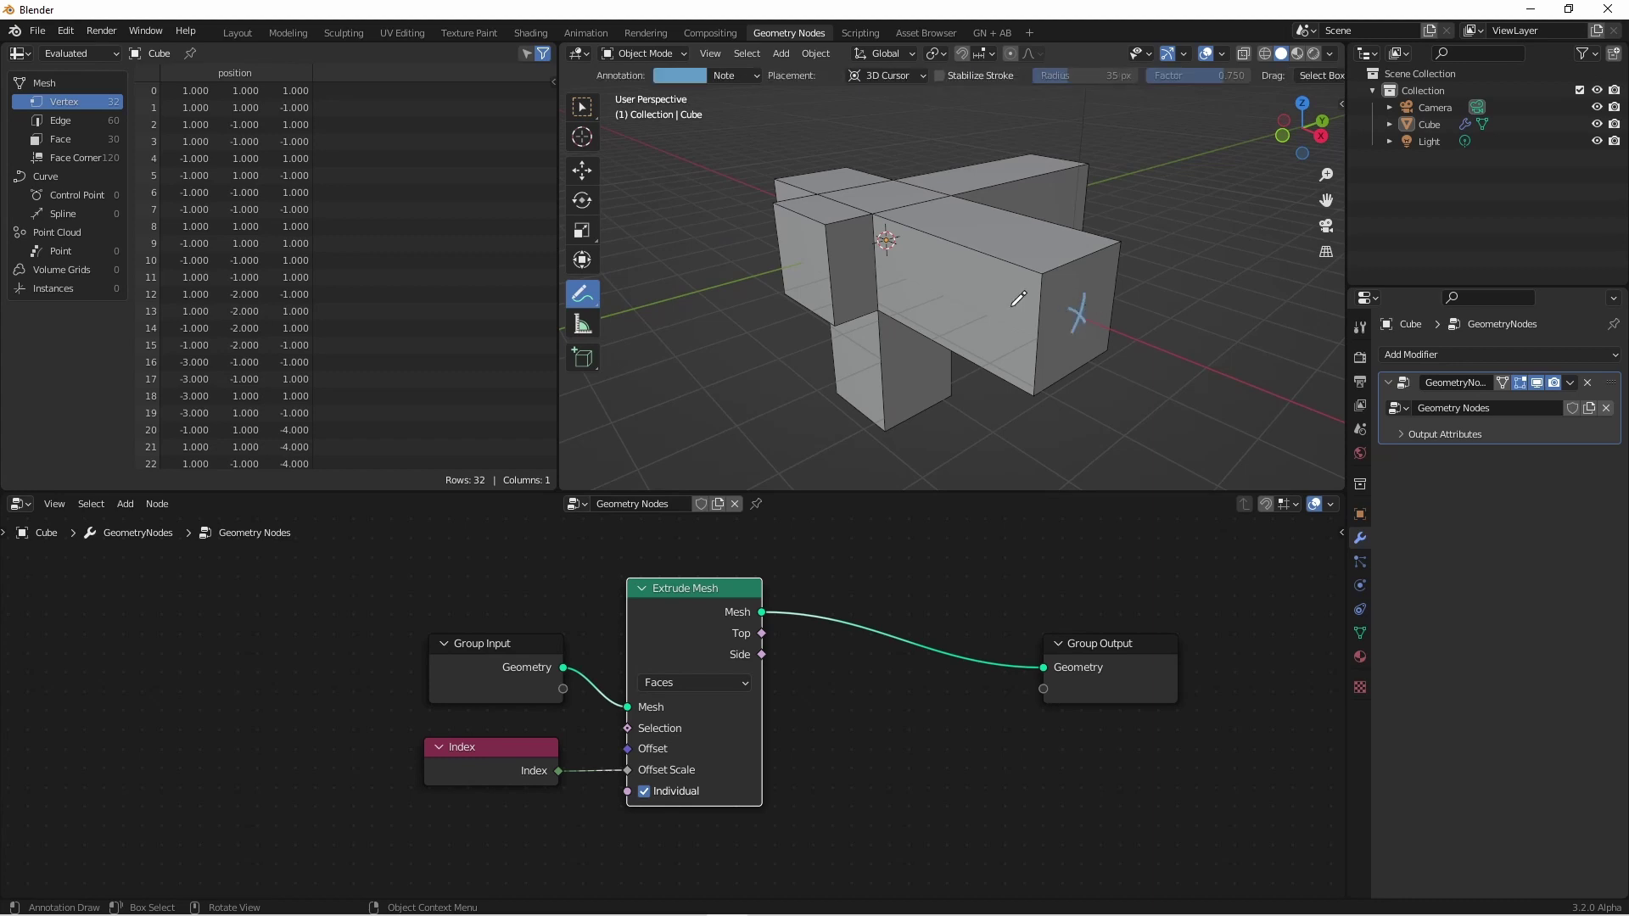
pyautogui.moveTo(793, 248)
pyautogui.mouseDown()
pyautogui.moveTo(811, 271)
pyautogui.moveTo(791, 273)
pyautogui.mouseUp()
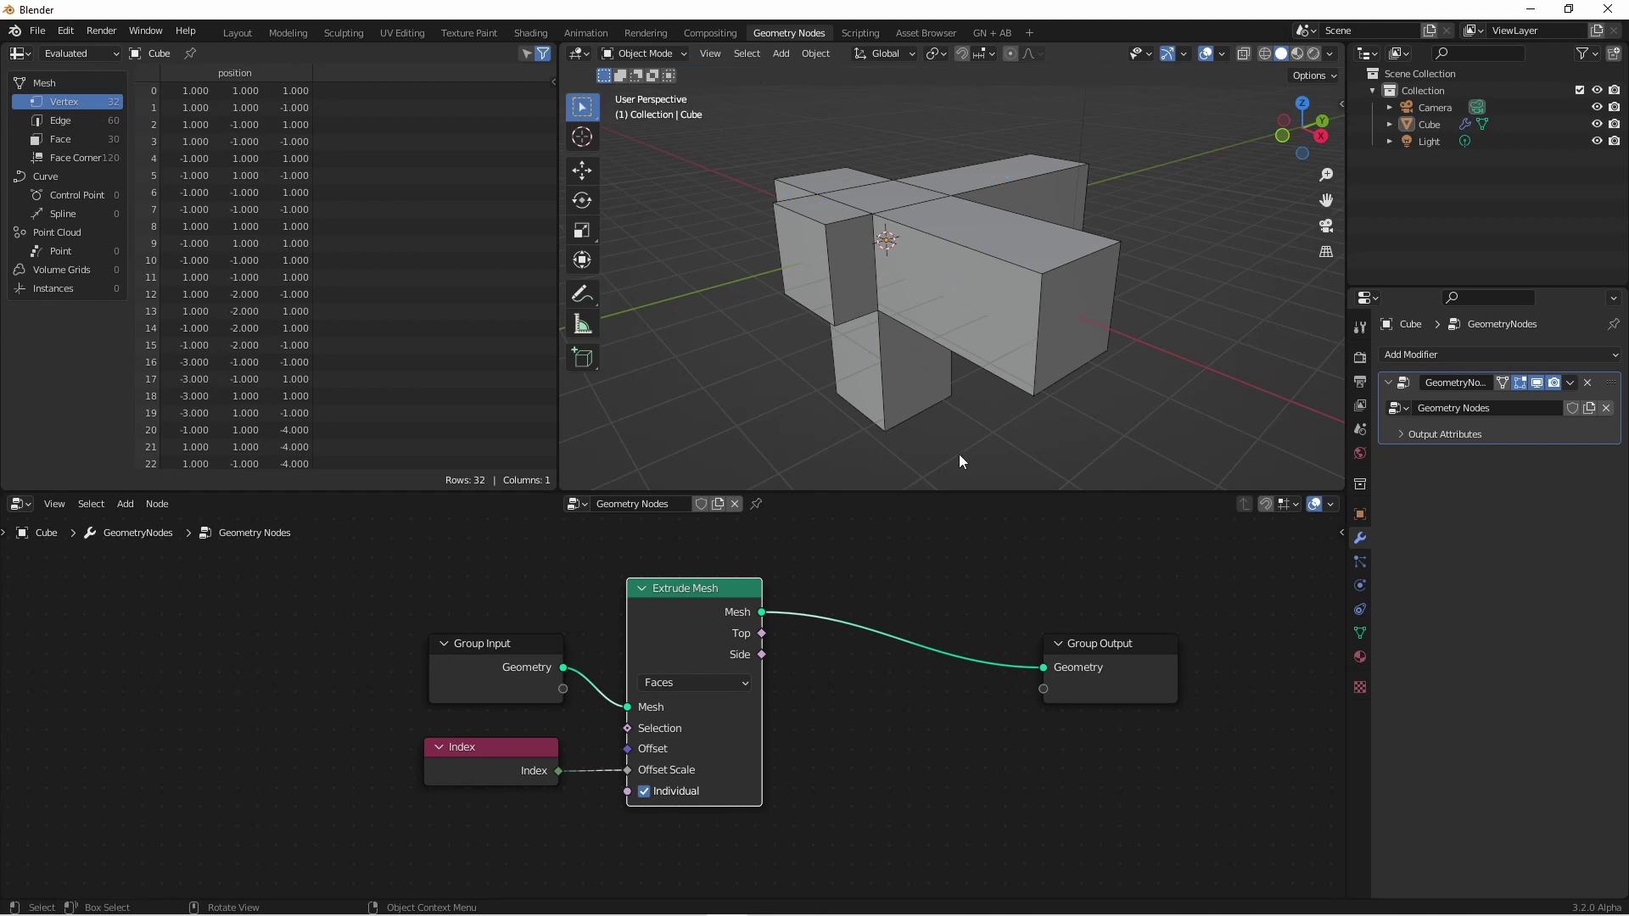
# - Insert a Scale Elements node between Extrude Mesh and Group Output
pyautogui.hotkey('shift', 'a')
pyautogui.moveTo(930, 624)
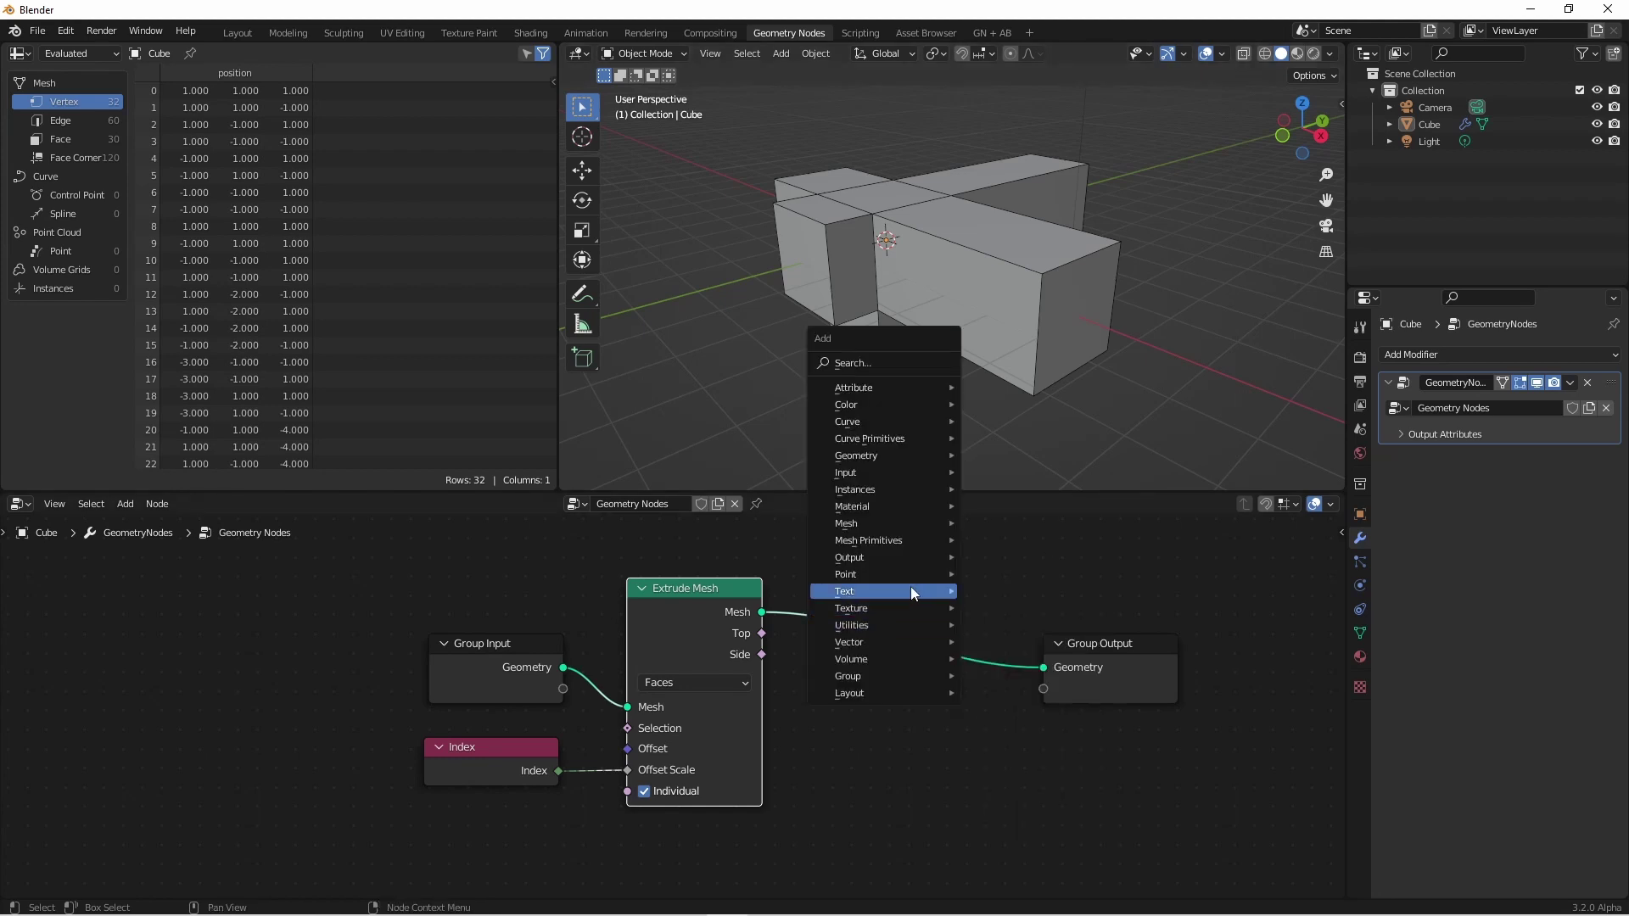
pyautogui.moveTo(894, 524)
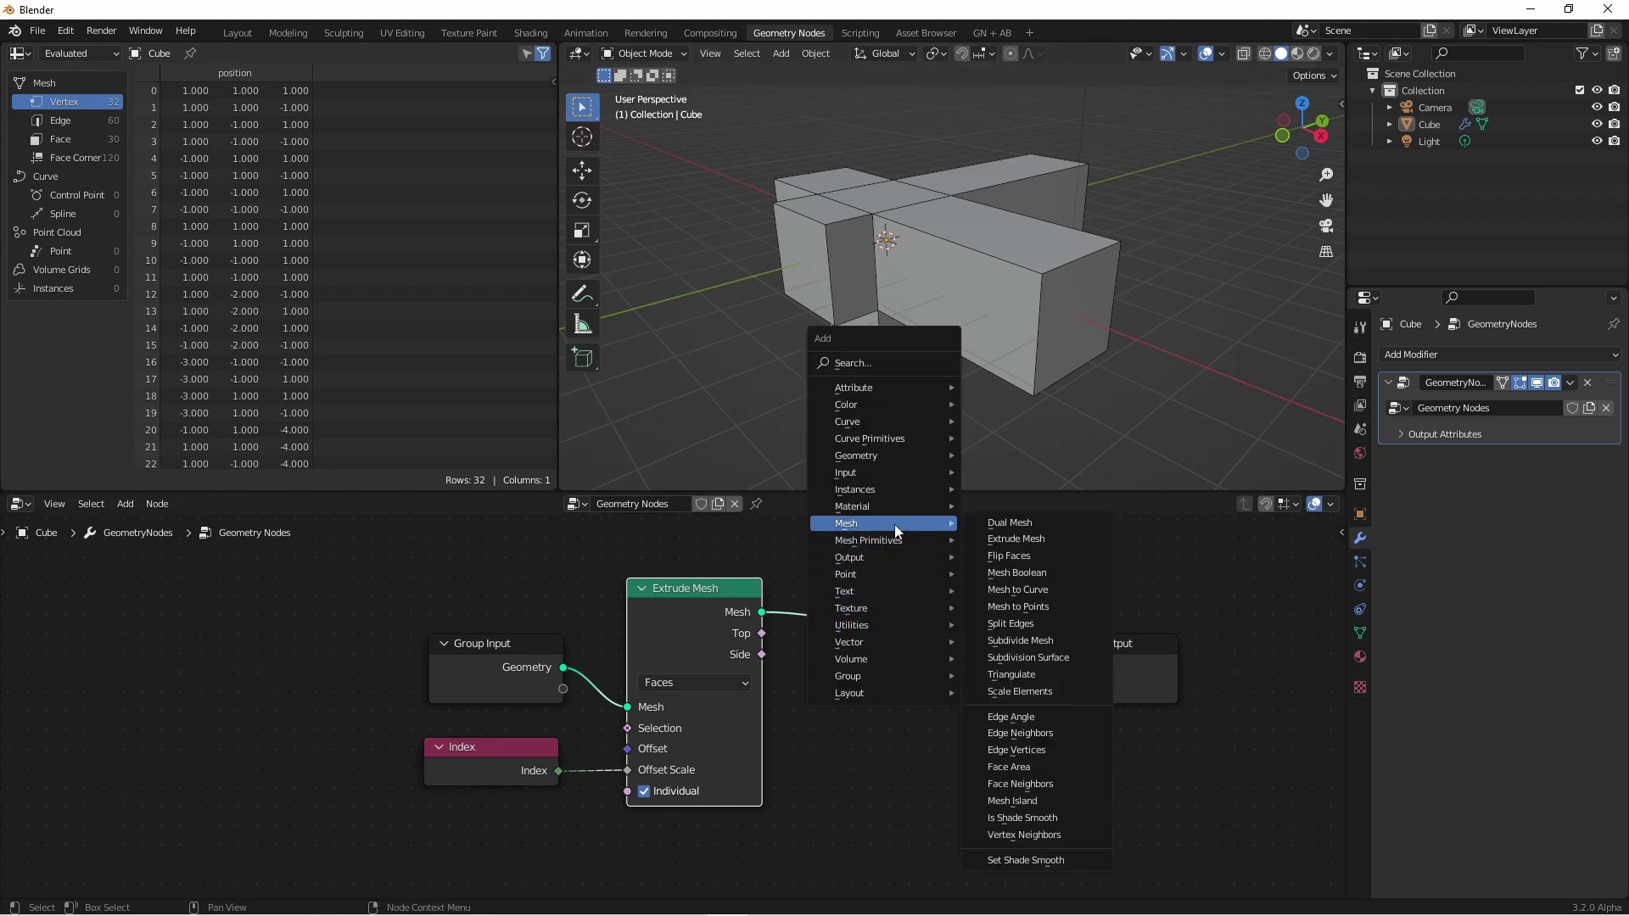
pyautogui.click(1019, 692)
pyautogui.click(842, 575)
pyautogui.scroll(1, 924, 659)
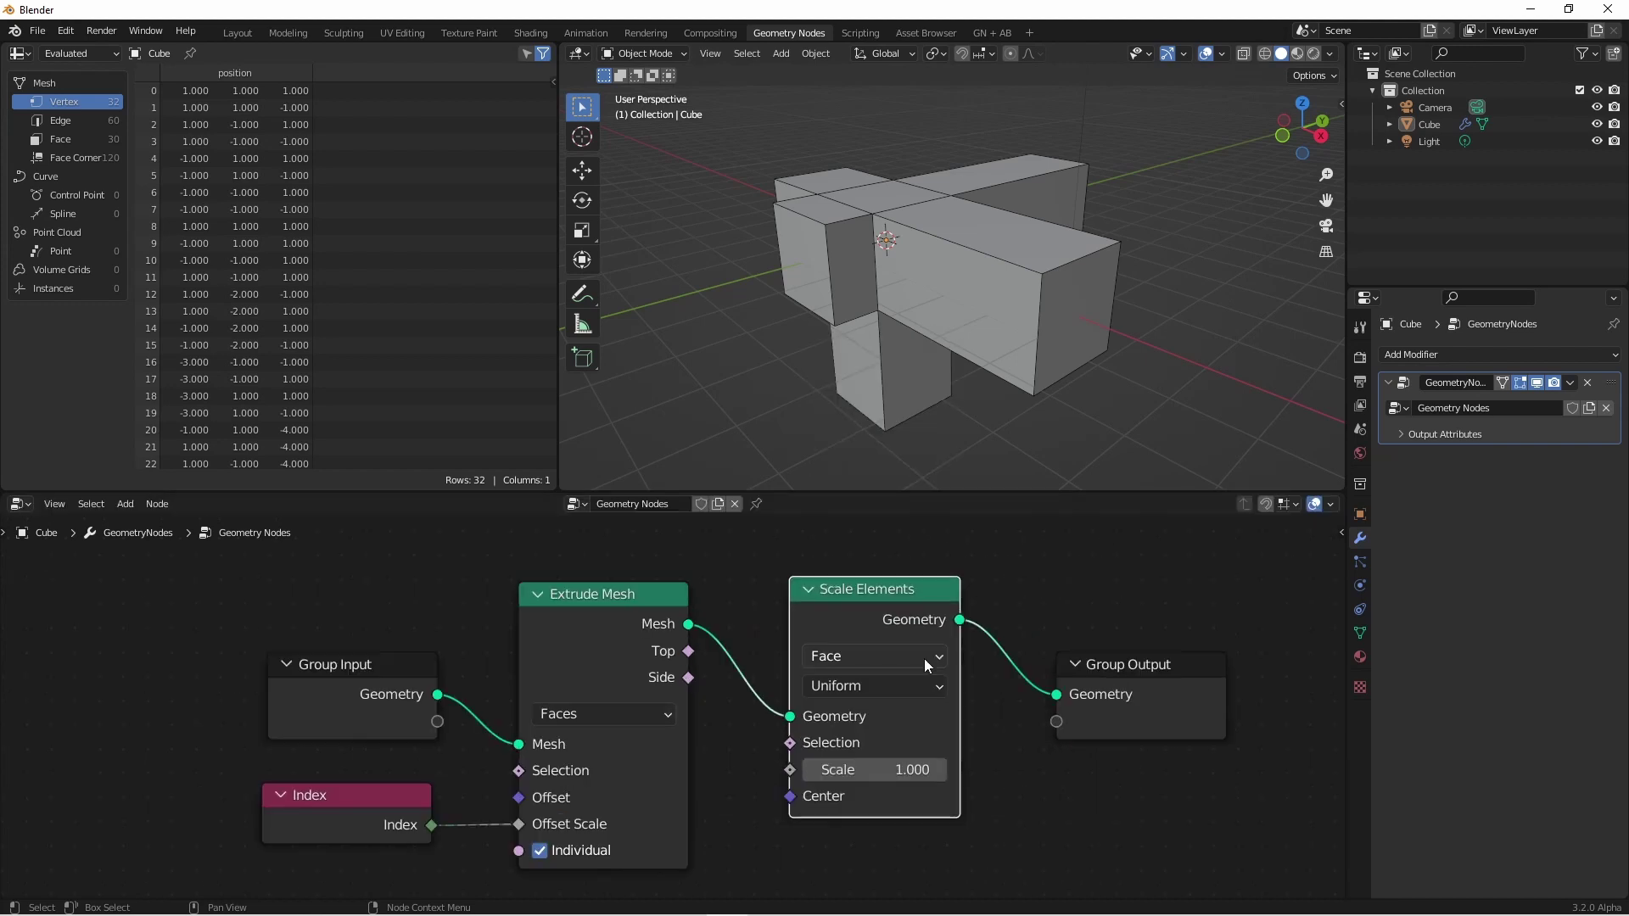
# - Keep Scale Elements on the Face domain and set its Scale to 0.700
pyautogui.click(923, 659)
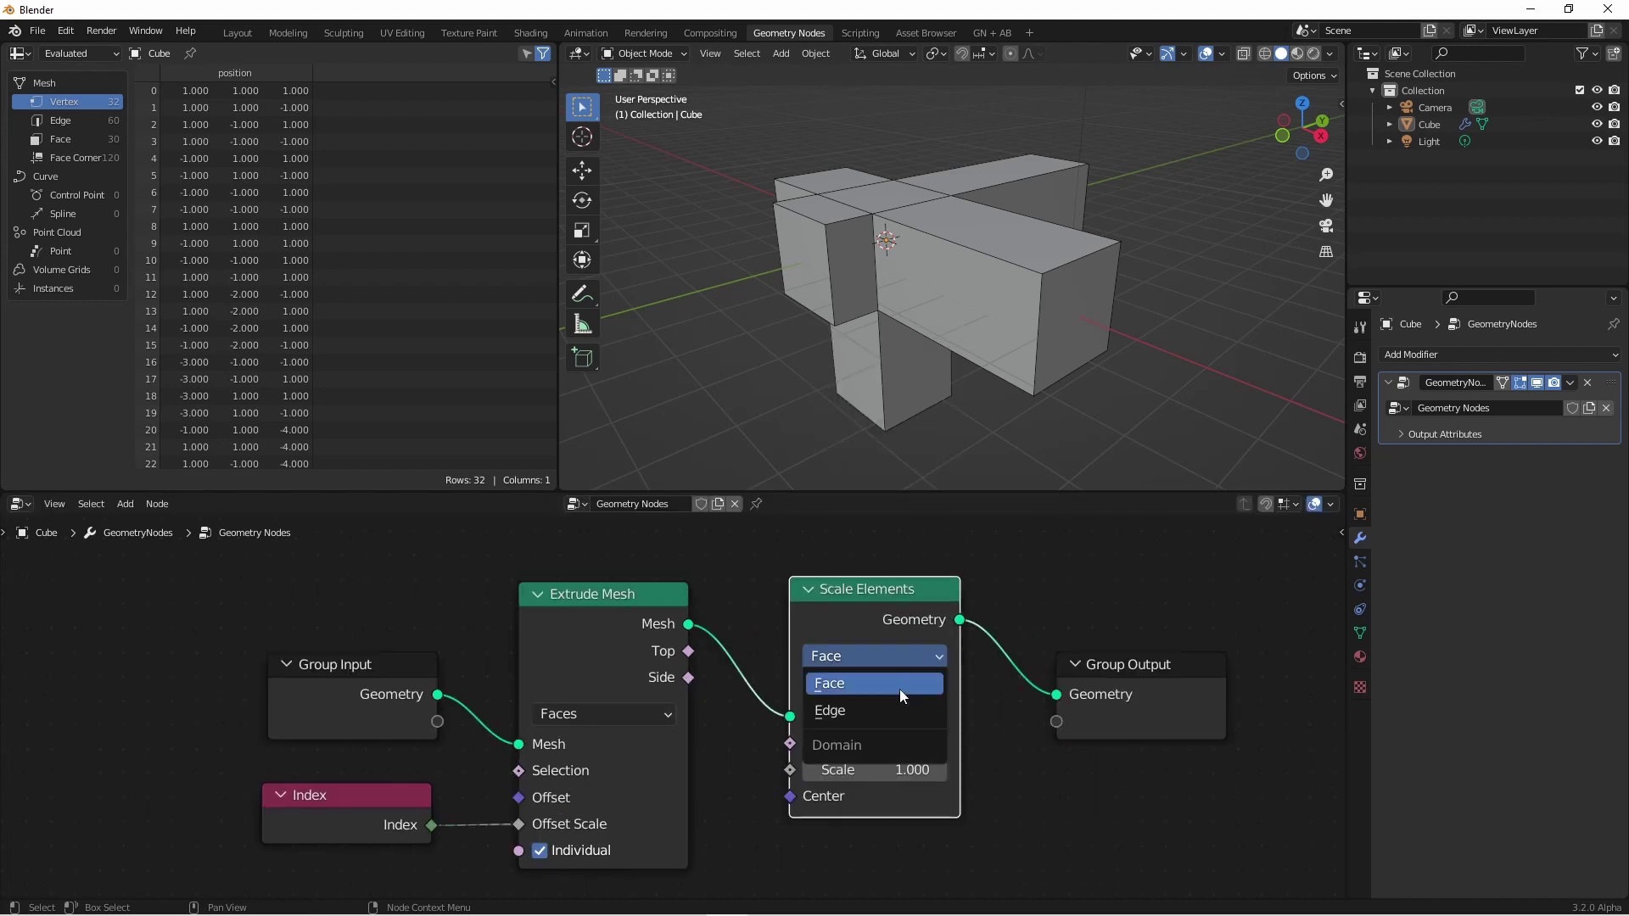
pyautogui.click(857, 679)
pyautogui.click(894, 684)
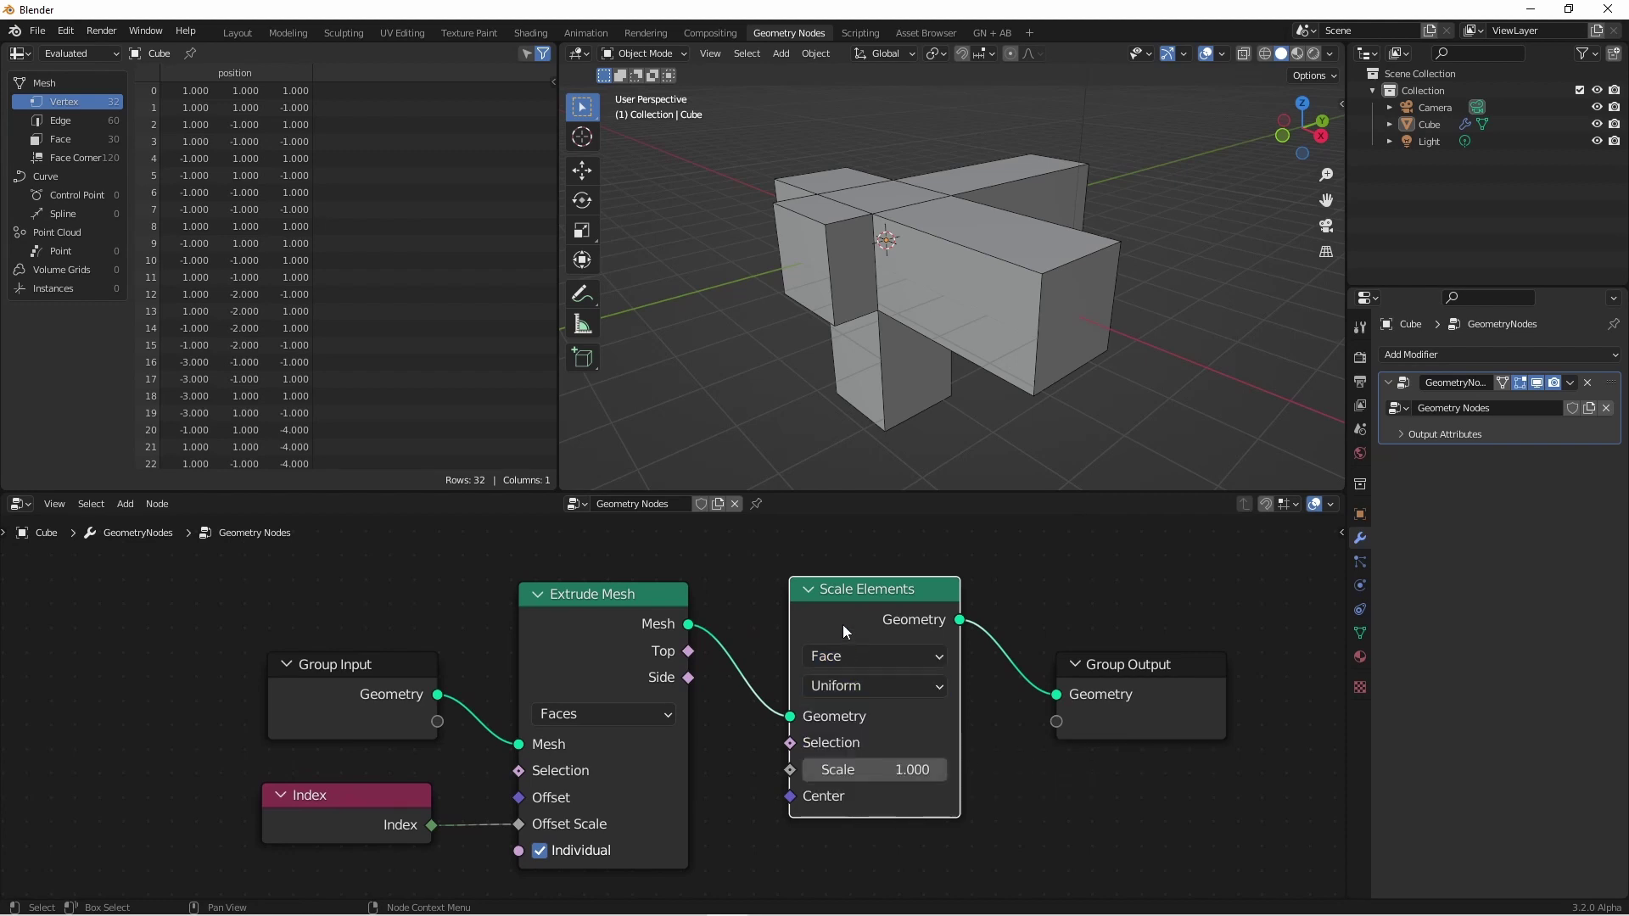
pyautogui.moveTo(867, 771); pyautogui.dragTo(811, 771)
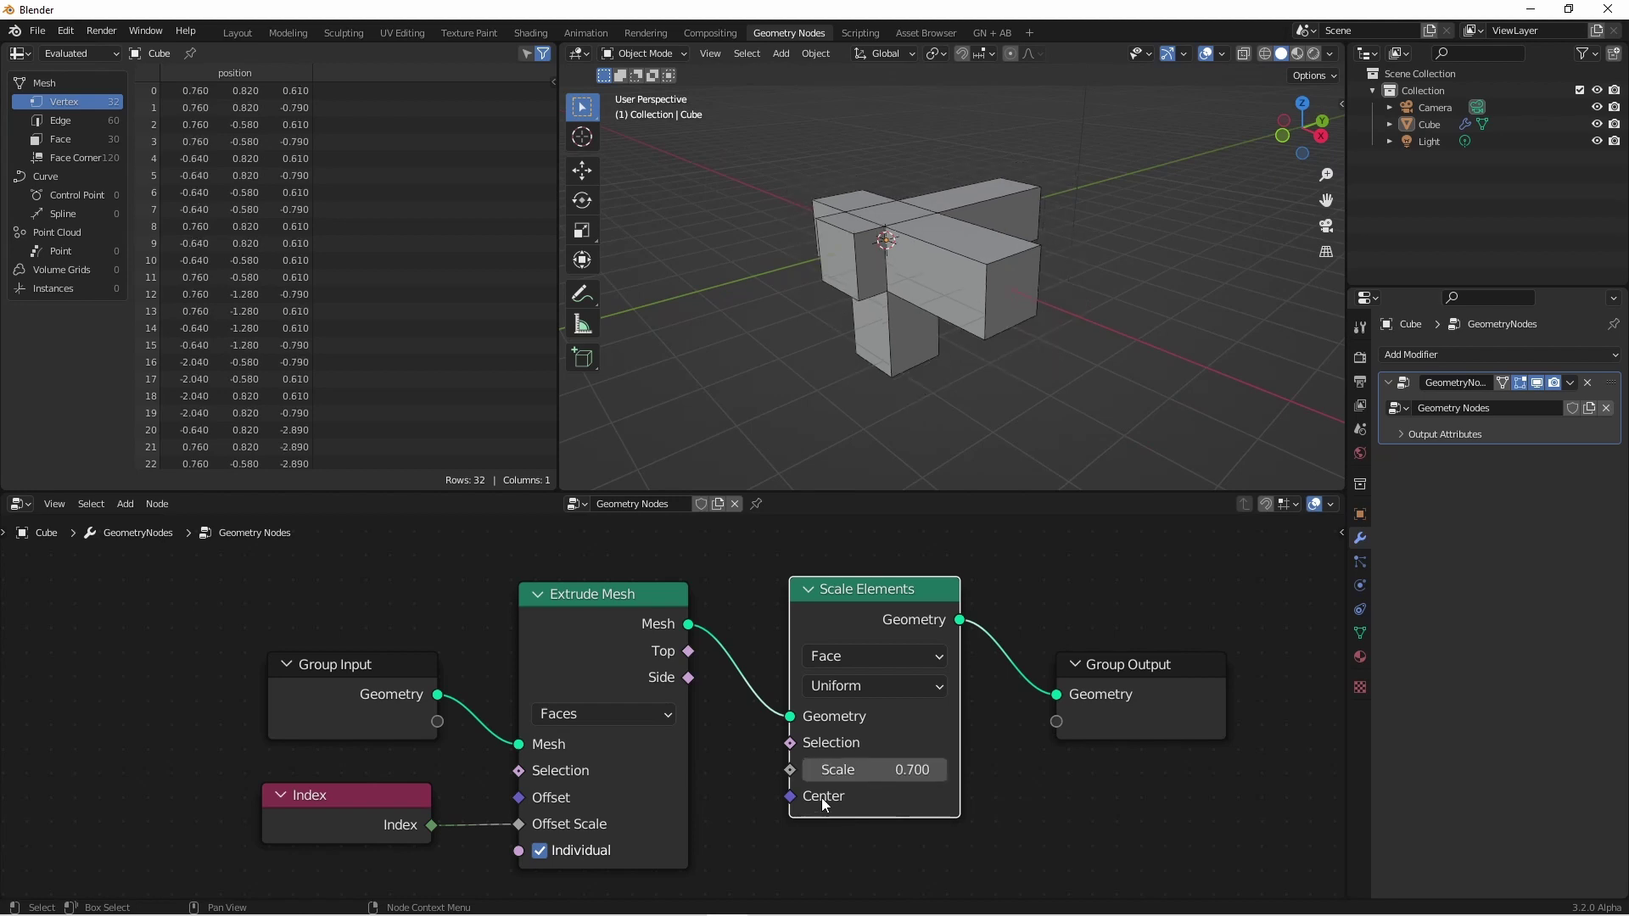
pyautogui.hotkey('shift', 'a')
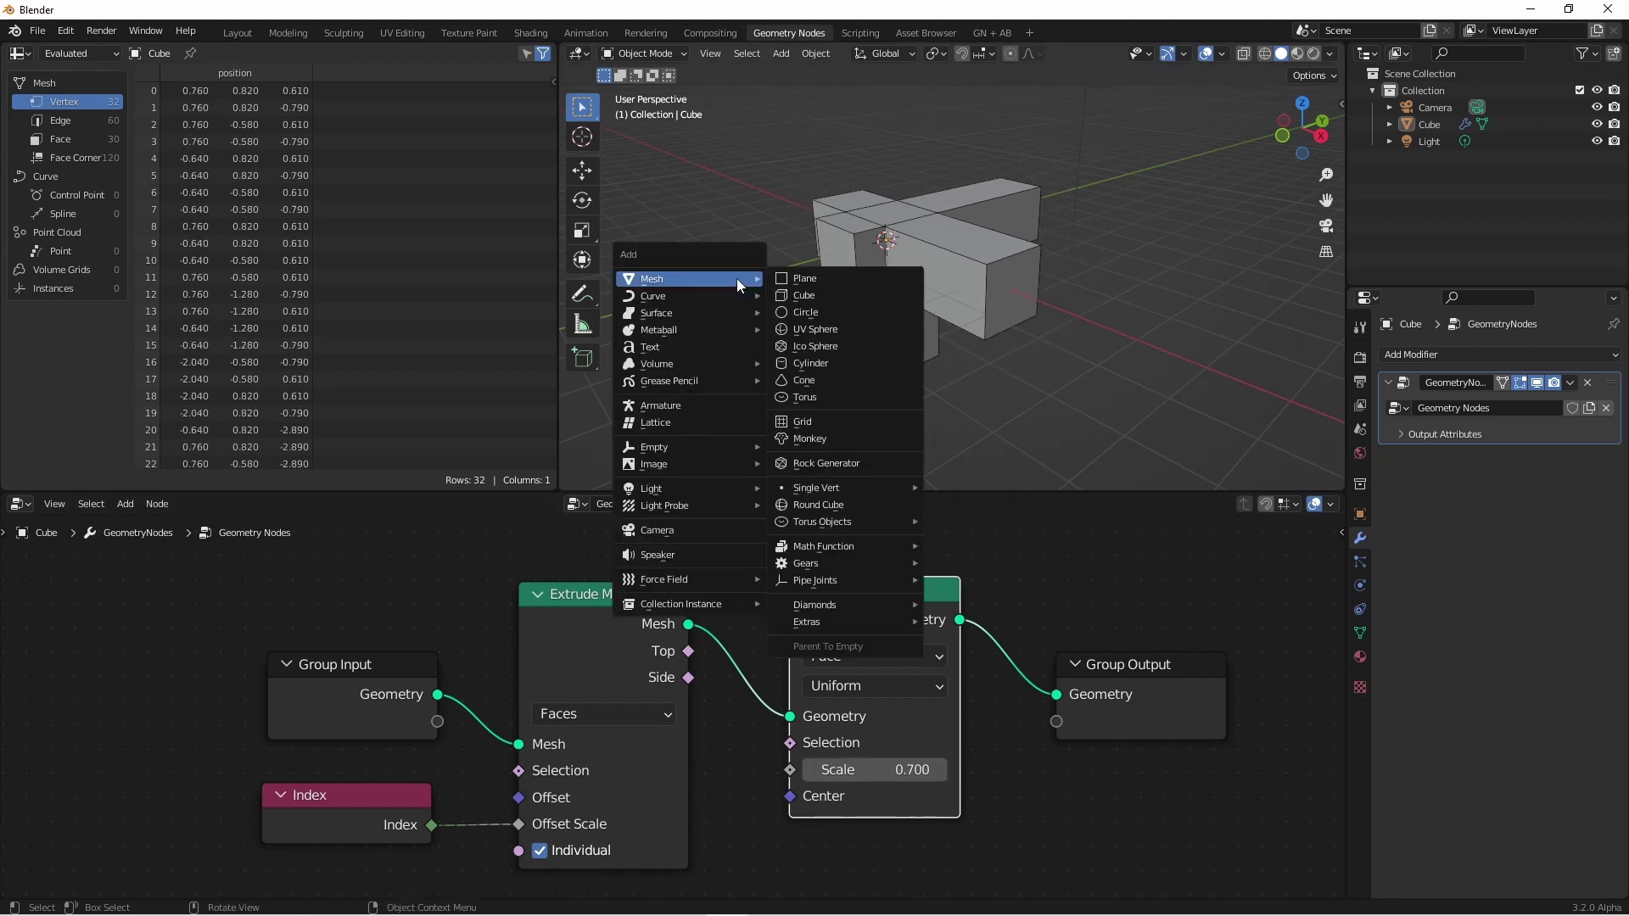
# - Add a Plain Axes Empty to the scene and move it into place
pyautogui.moveTo(703, 446)
pyautogui.click(806, 439)
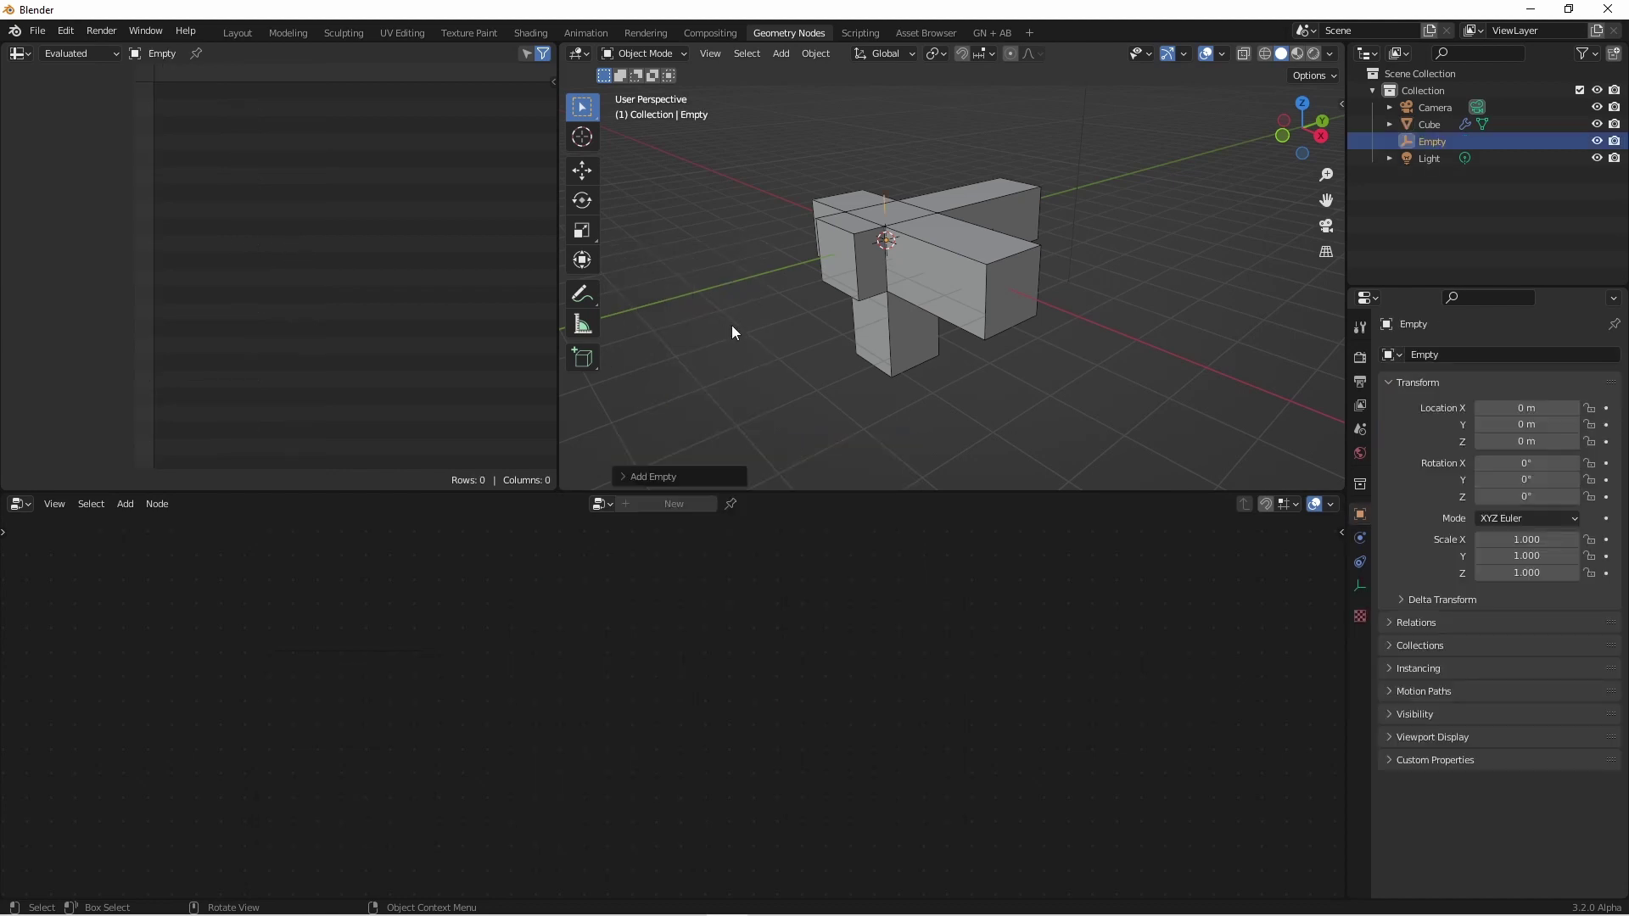
pyautogui.press('g')
pyautogui.click(683, 293)
# - With the Cube selected, bring the Empty into its node tree as a Relative Object Info node
pyautogui.click(925, 231)
pyautogui.moveTo(1432, 141); pyautogui.dragTo(832, 769)
pyautogui.click(178, 803)
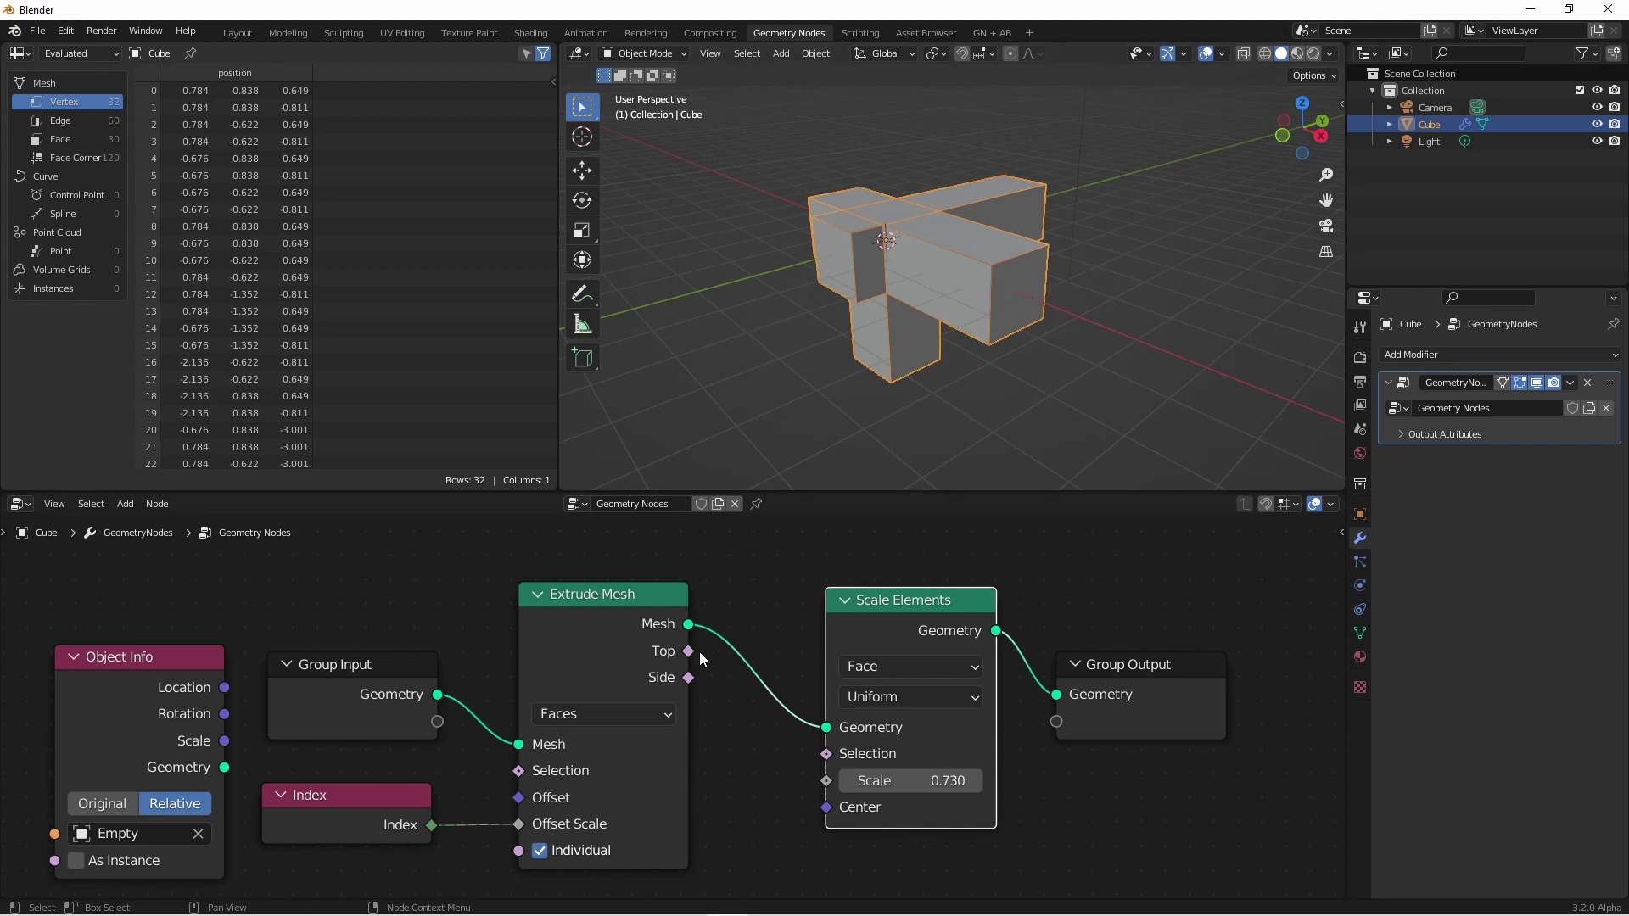
# - Link Extrude Mesh Top to Scale Elements Selection, set Scale to 0.190, and move Group Output right
pyautogui.moveTo(688, 651); pyautogui.dragTo(836, 757)
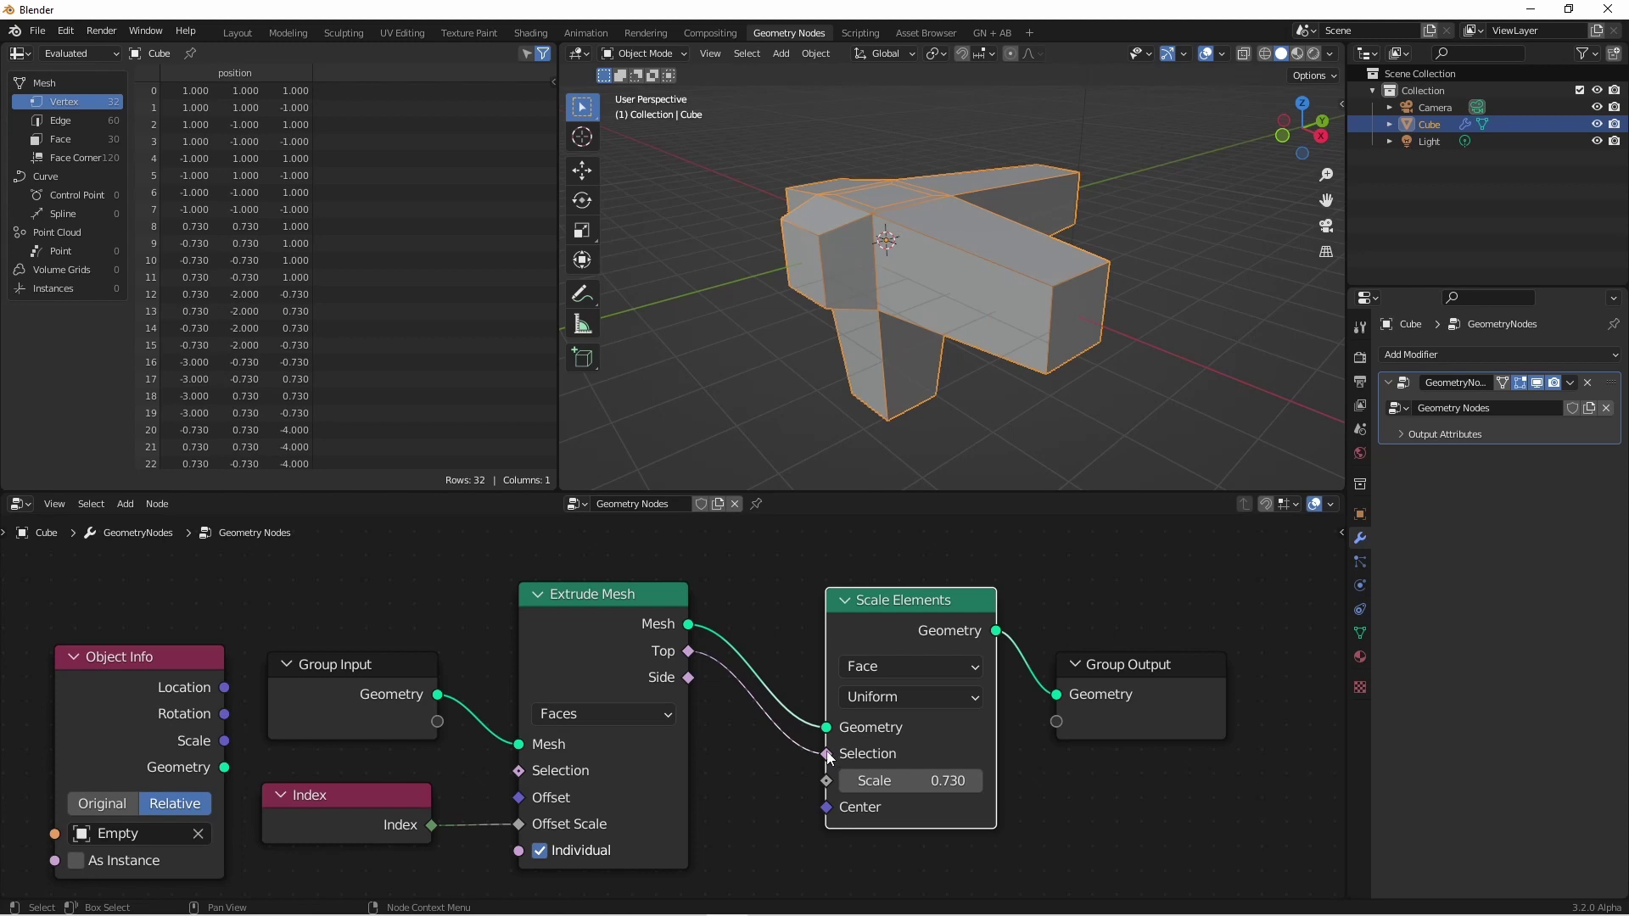
pyautogui.moveTo(933, 780); pyautogui.dragTo(861, 781)
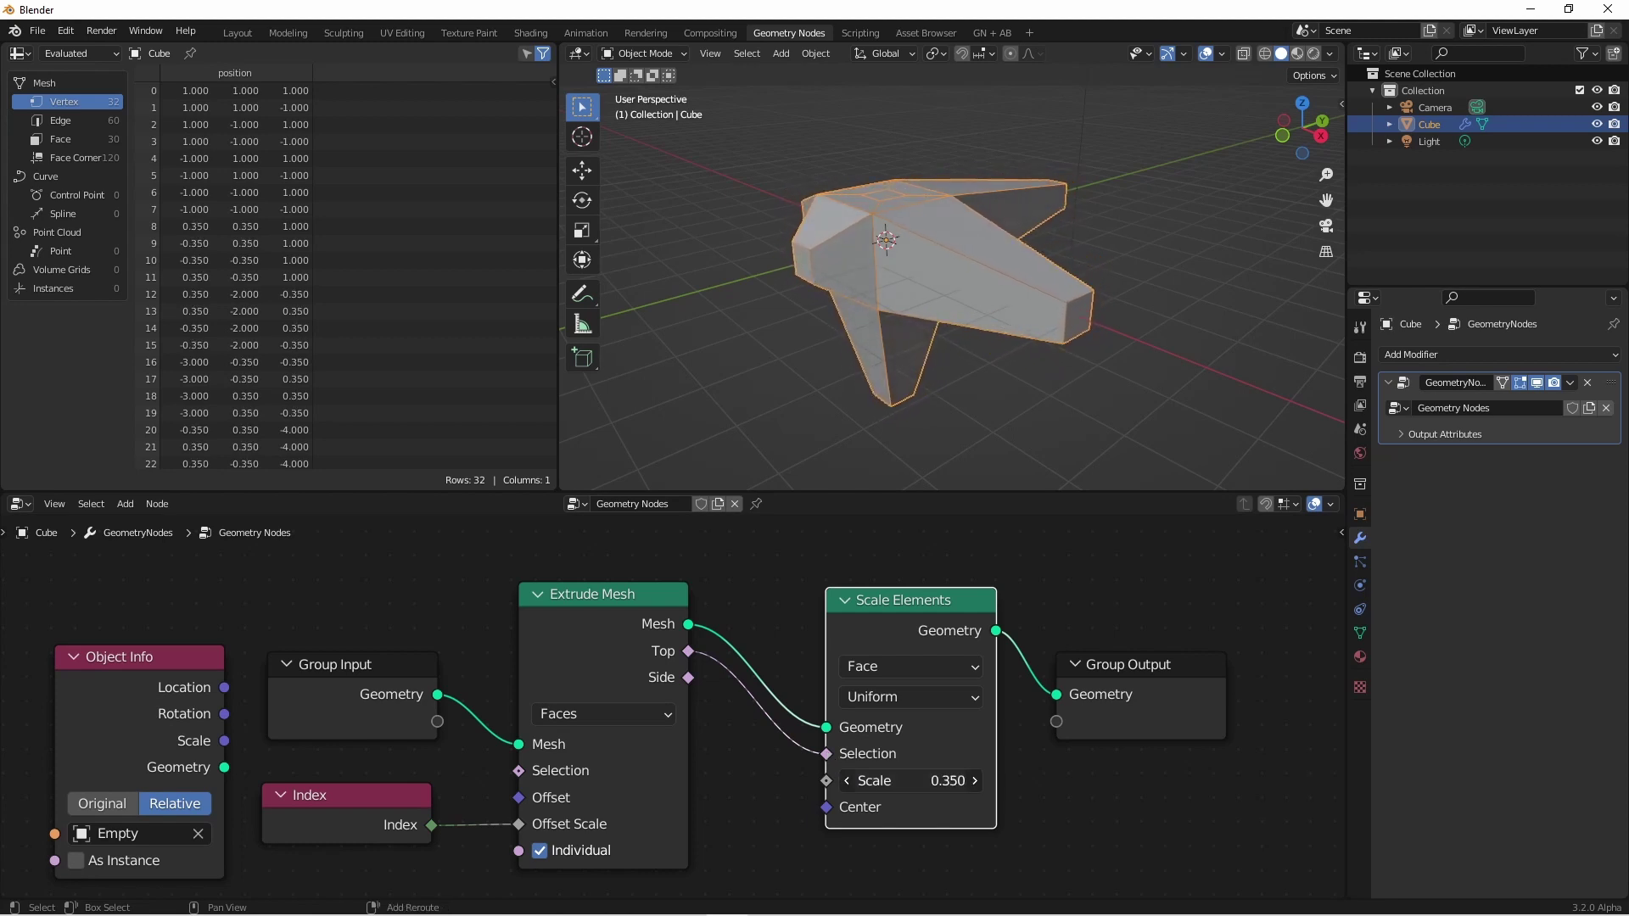
pyautogui.moveTo(908, 780)
pyautogui.mouseDown()
pyautogui.moveTo(984, 780)
pyautogui.moveTo(908, 780)
pyautogui.mouseUp()
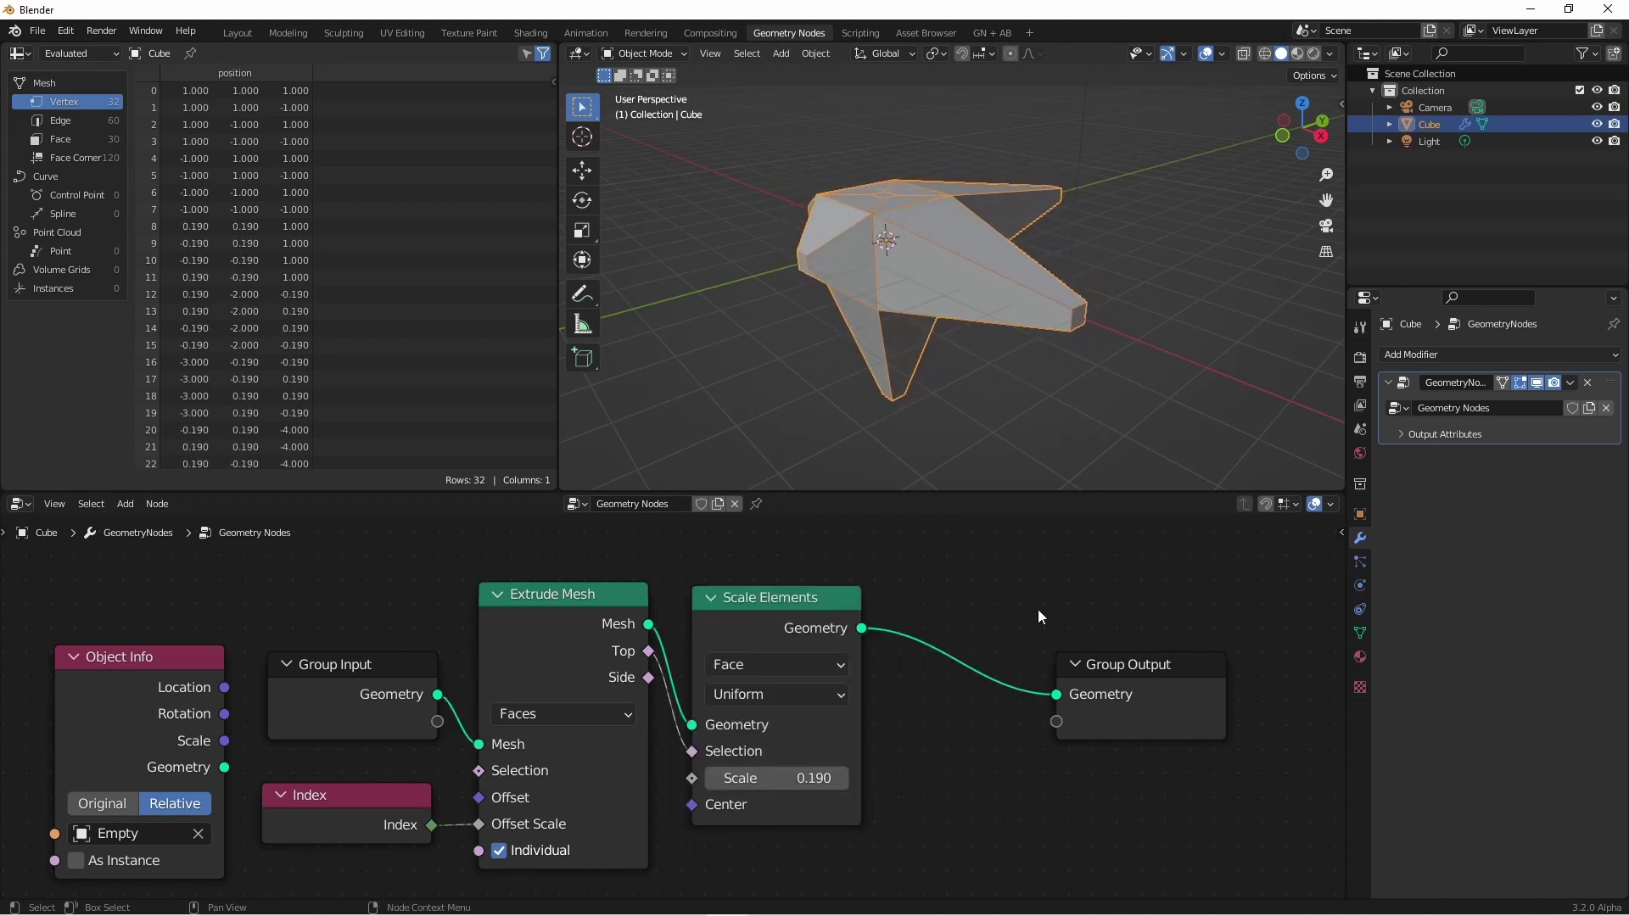
pyautogui.moveTo(1103, 664); pyautogui.dragTo(1181, 654)
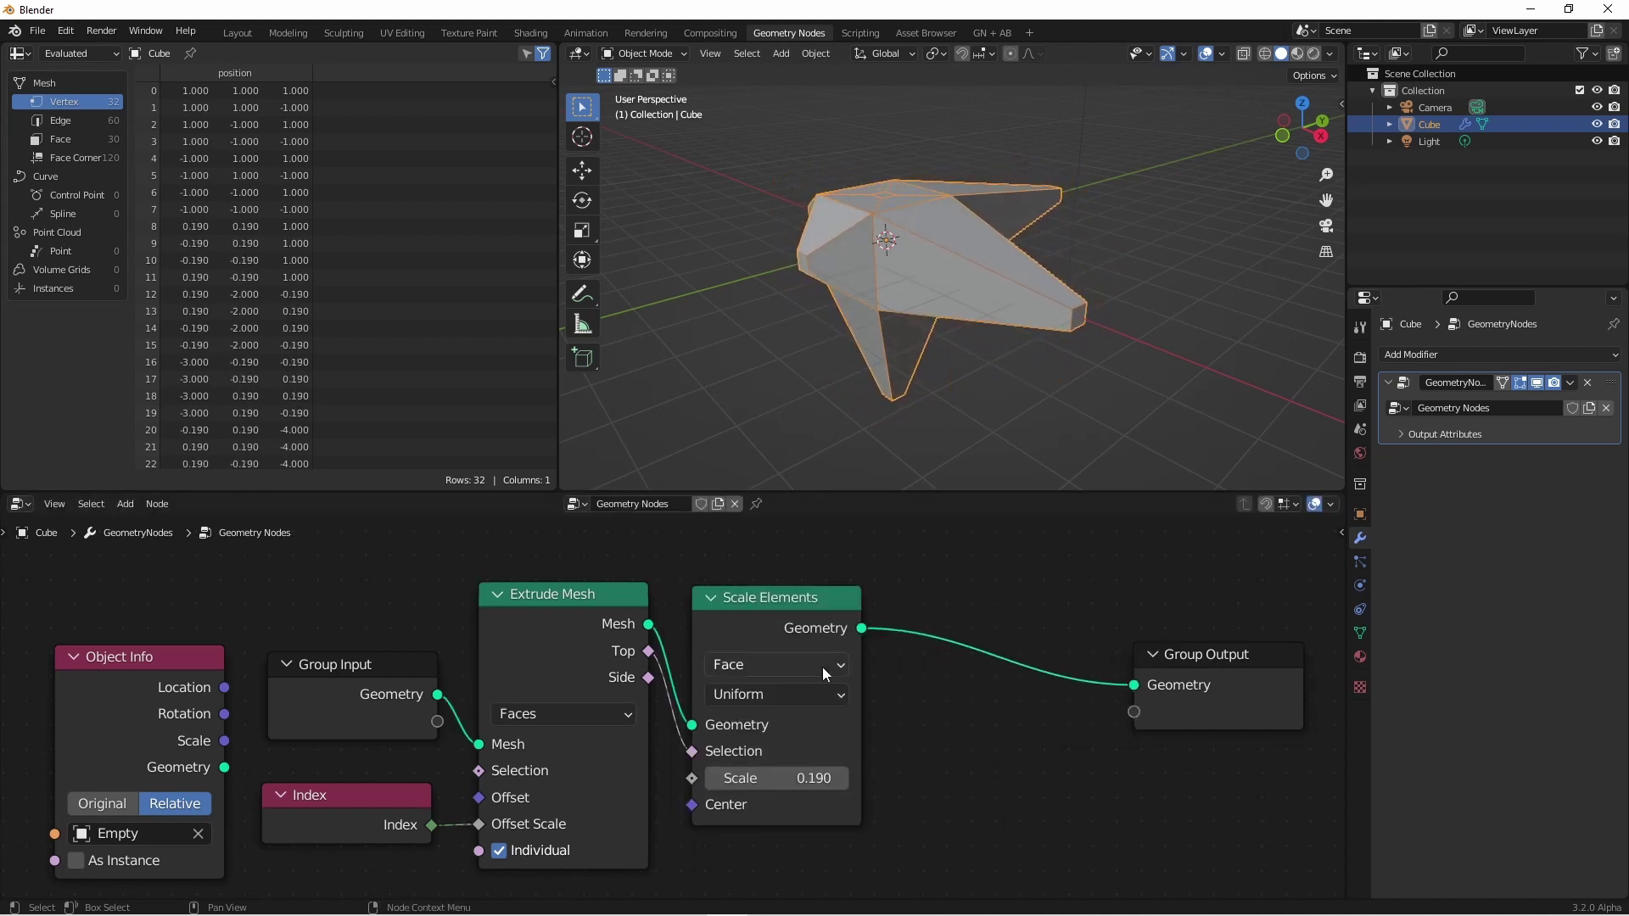
# - Add a second Extrude Mesh fed by the first's Top faces, with Offset Scale 1.390
pyautogui.click(546, 606)
pyautogui.hotkey('shift', 'd')
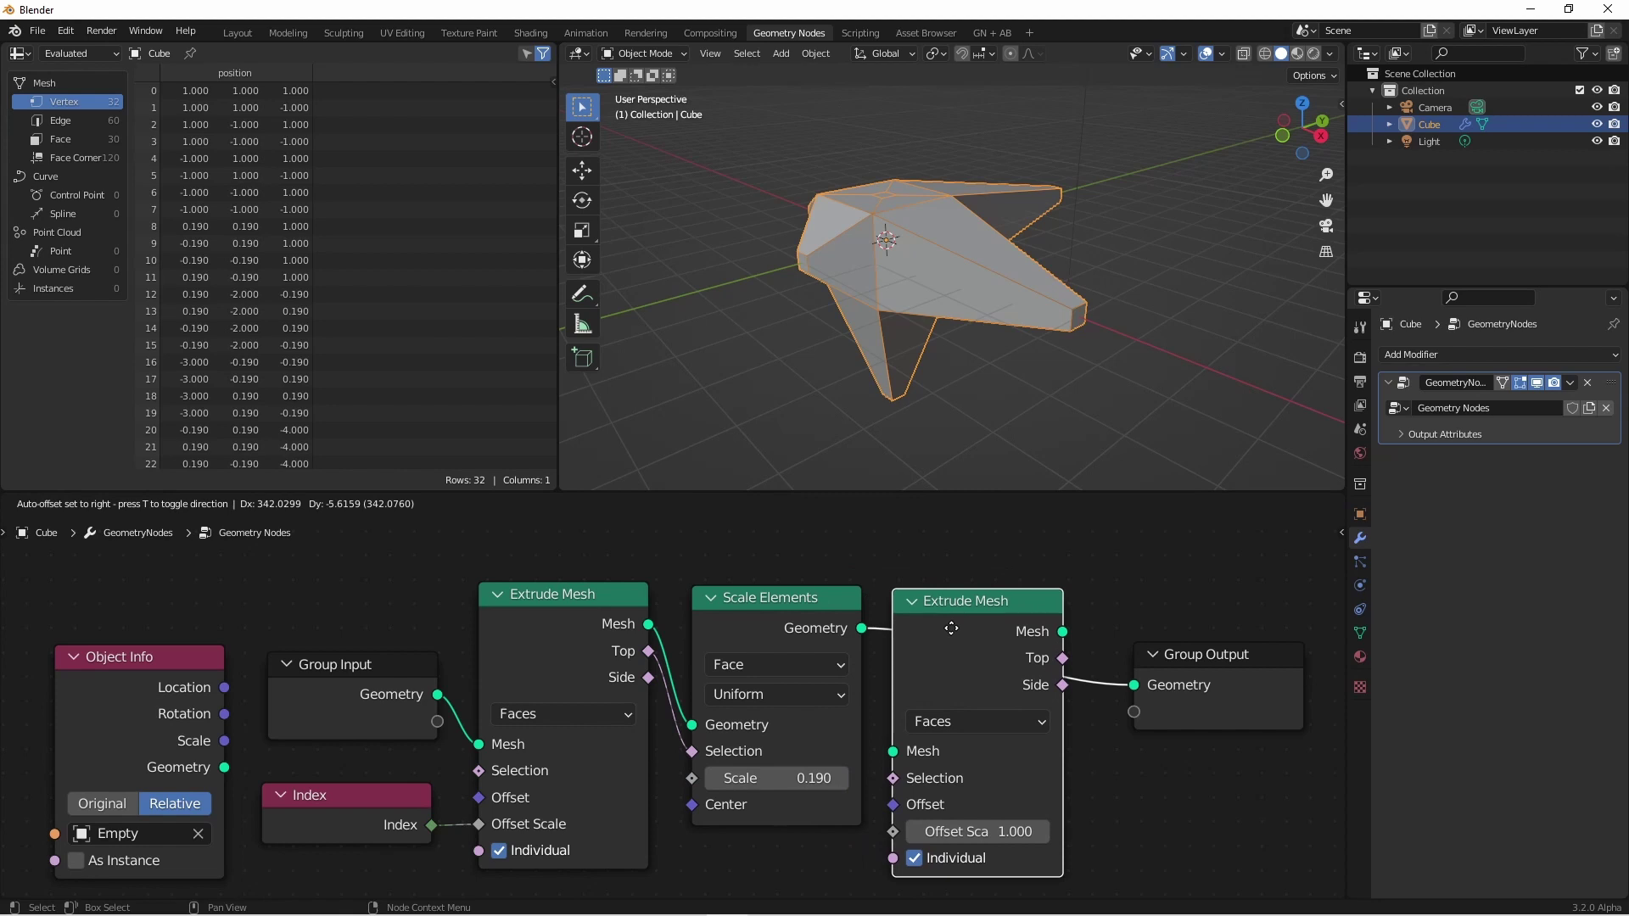
pyautogui.click(956, 616)
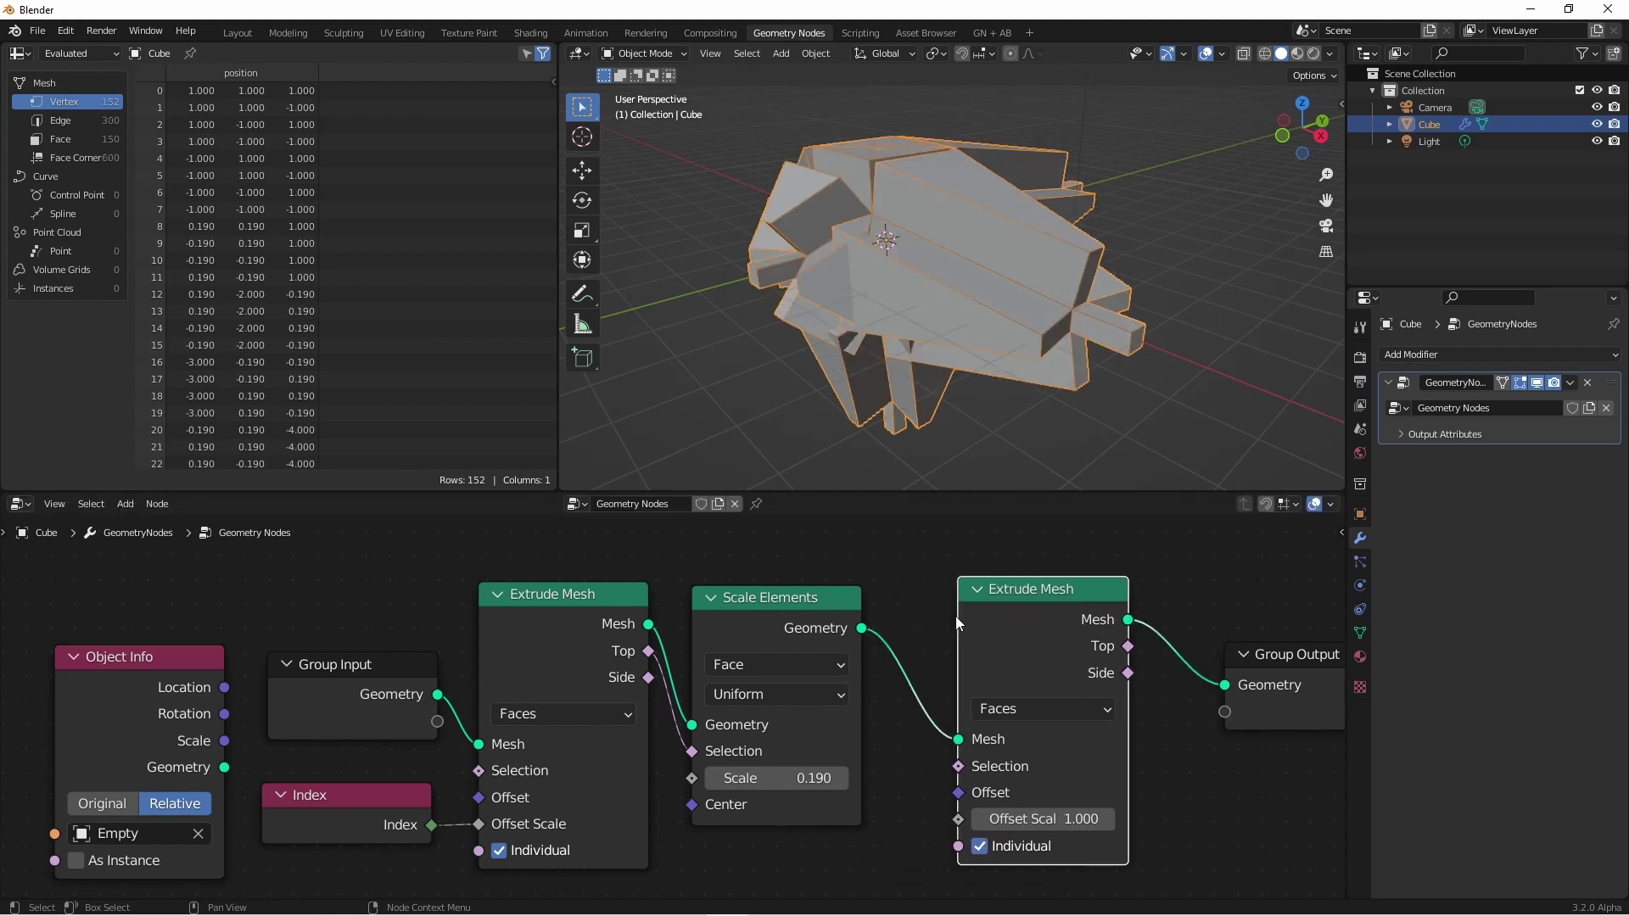
pyautogui.moveTo(1024, 617); pyautogui.dragTo(969, 613)
pyautogui.moveTo(649, 651); pyautogui.dragTo(905, 763)
pyautogui.moveTo(1010, 815); pyautogui.dragTo(1048, 814)
# - Add a second Scale Elements before Group Output, limited to the new top faces, and adjust its factor
pyautogui.scroll(-2, 976, 763)
pyautogui.hotkey('shift', 'd')
pyautogui.click(1230, 626)
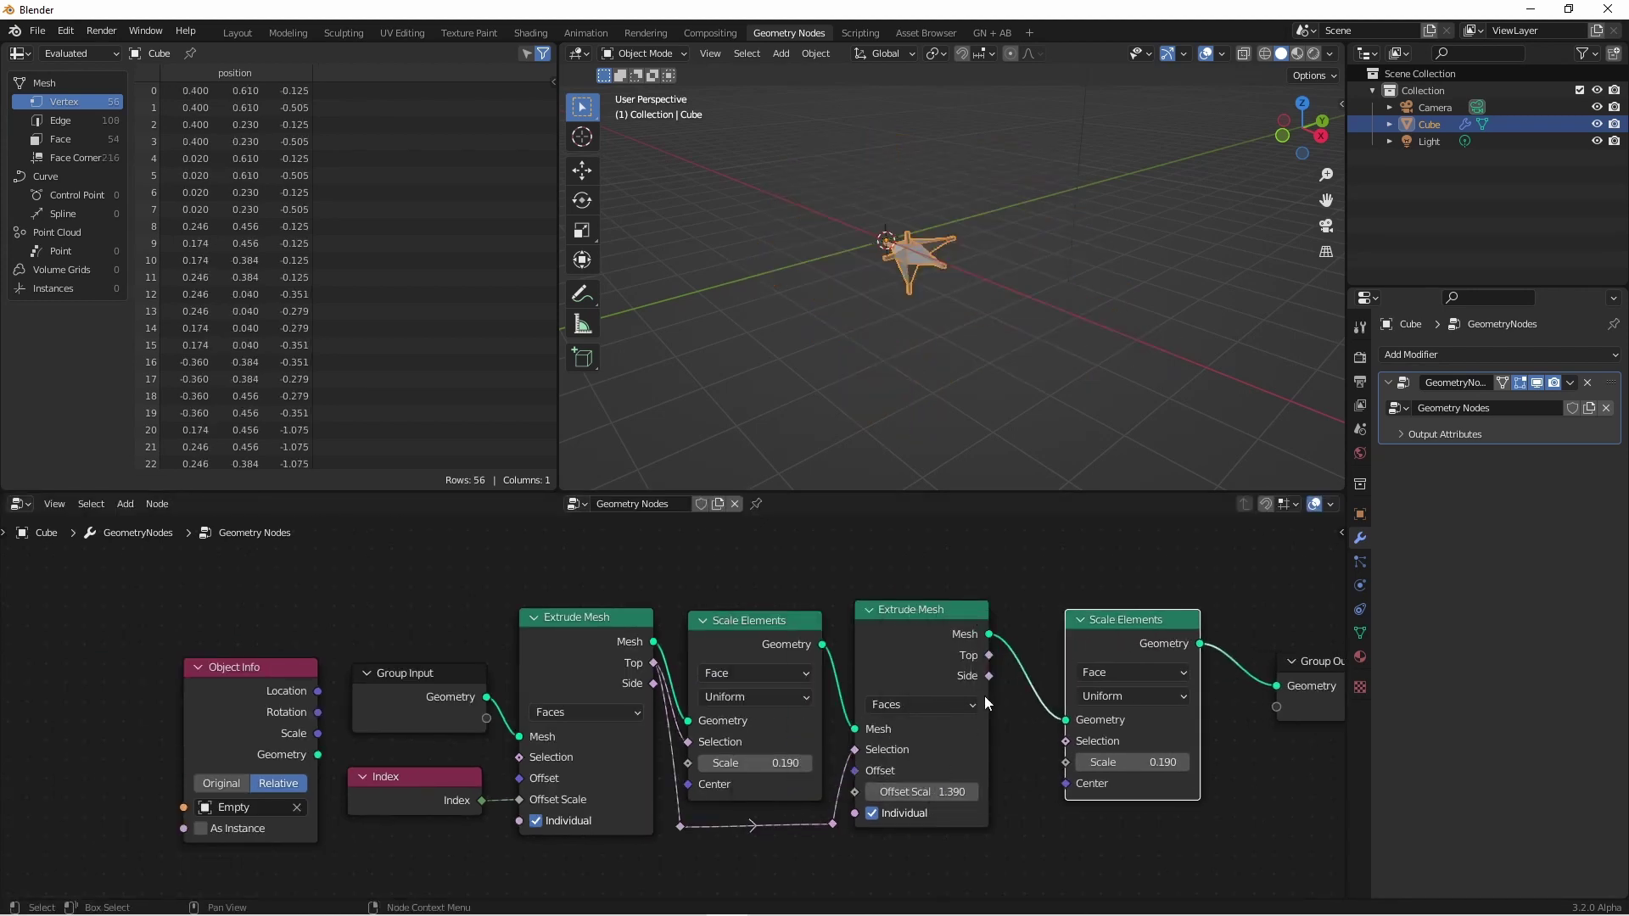
pyautogui.moveTo(990, 655); pyautogui.dragTo(1137, 763)
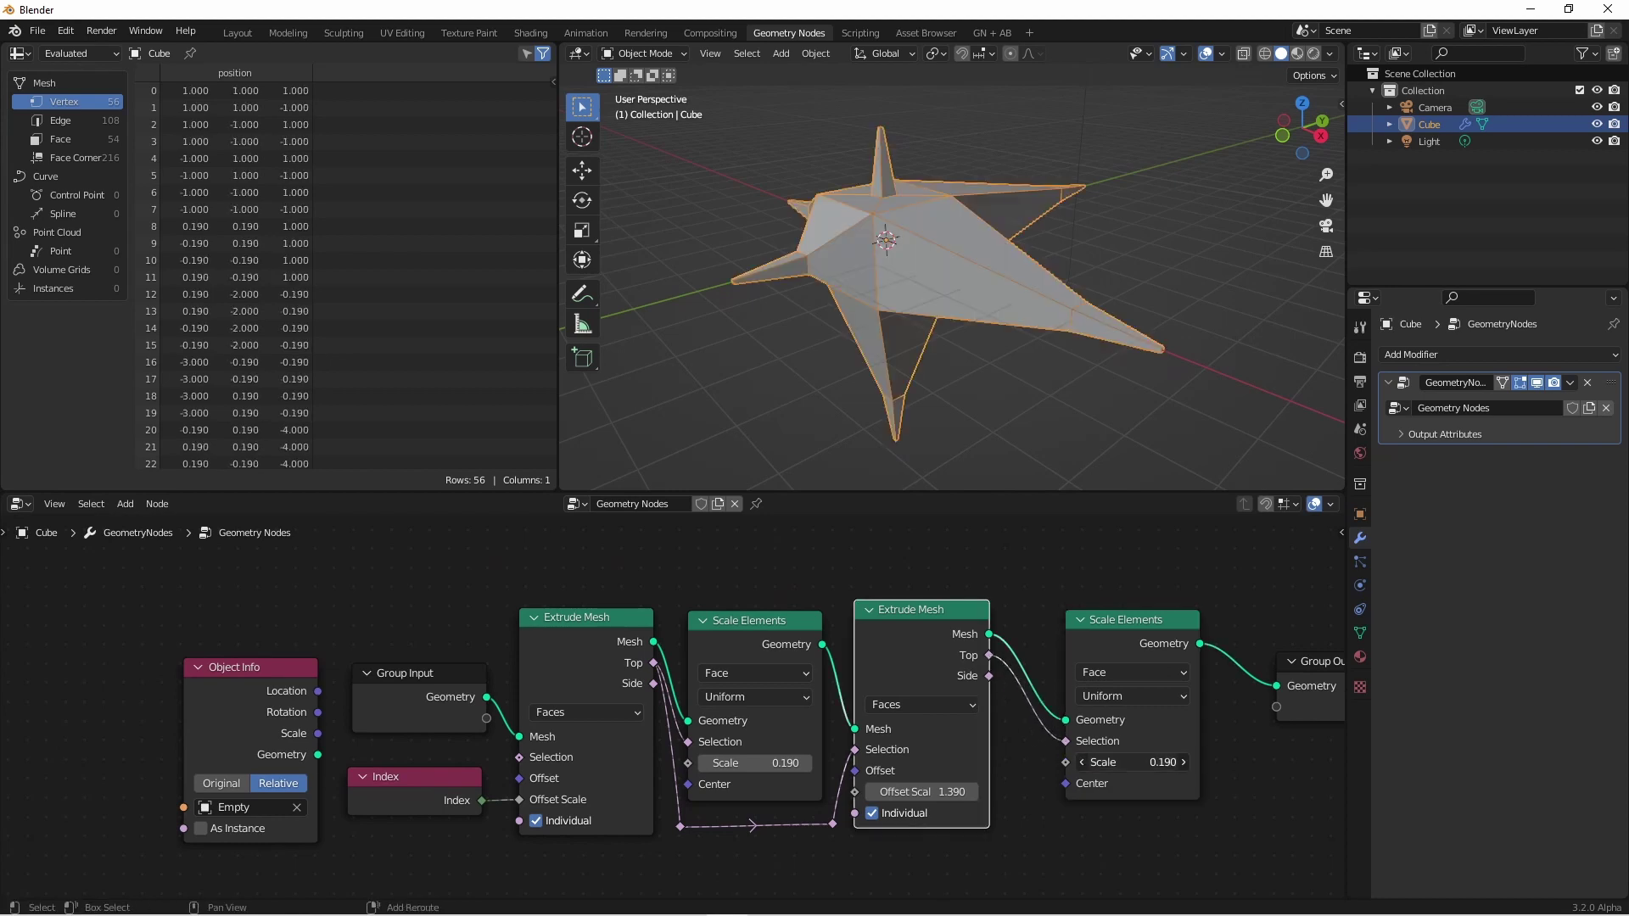
pyautogui.moveTo(1103, 619); pyautogui.dragTo(1058, 604)
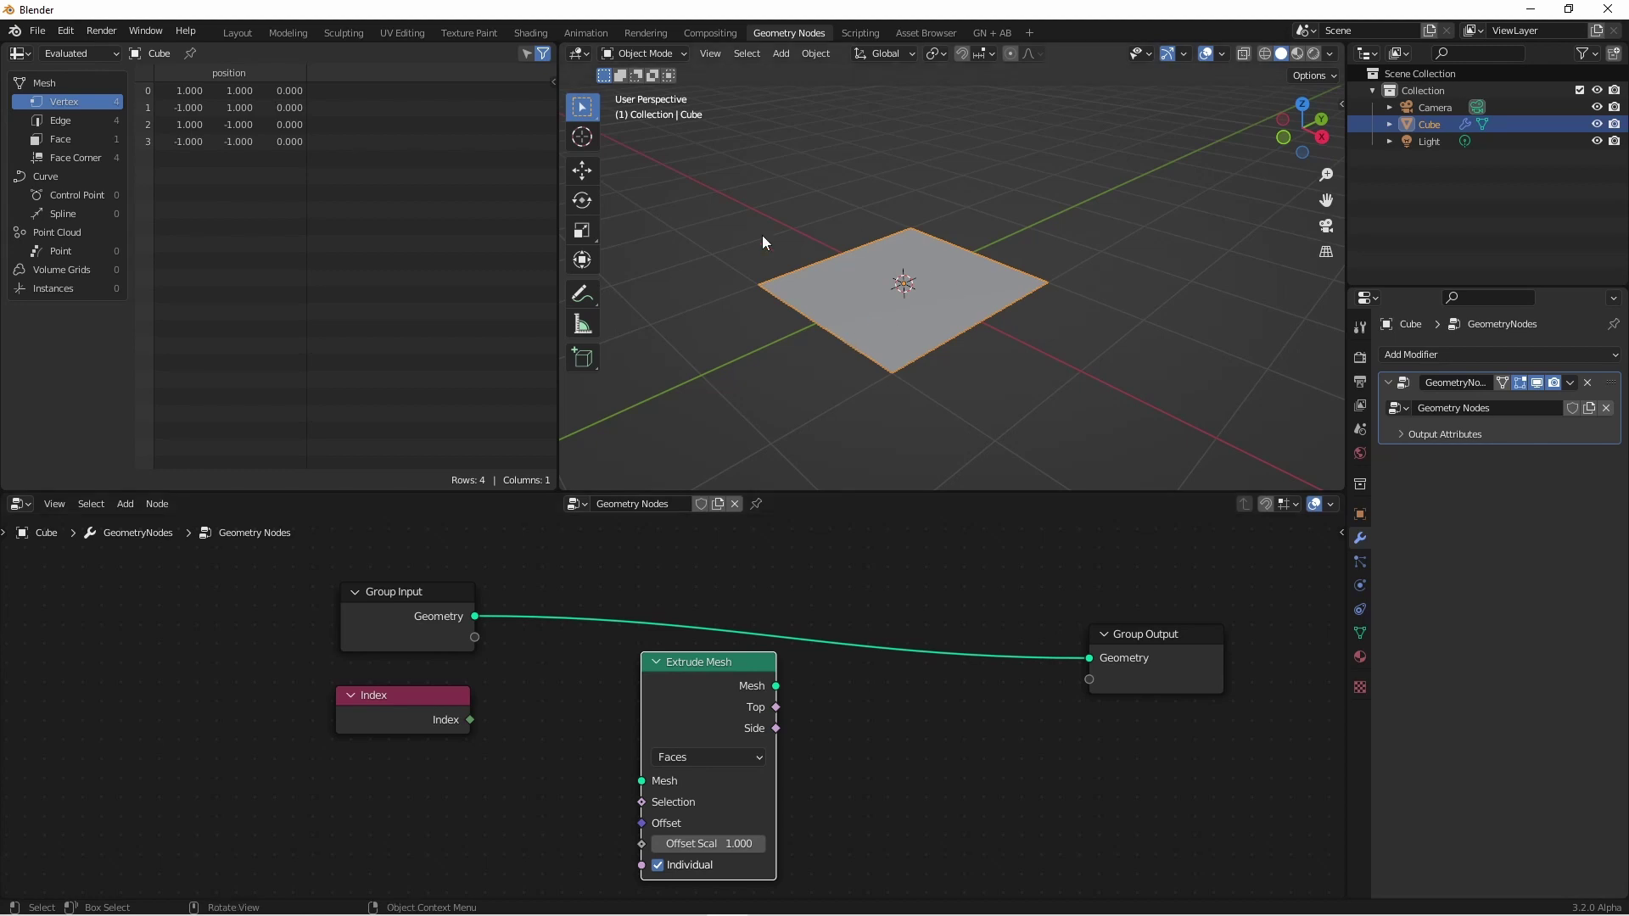
# - Drop Extrude Mesh onto the Group Input–Group Output link, raising the plane into a box
pyautogui.moveTo(761, 252); pyautogui.dragTo(887, 395, button='middle')
pyautogui.moveTo(685, 667); pyautogui.dragTo(704, 568)
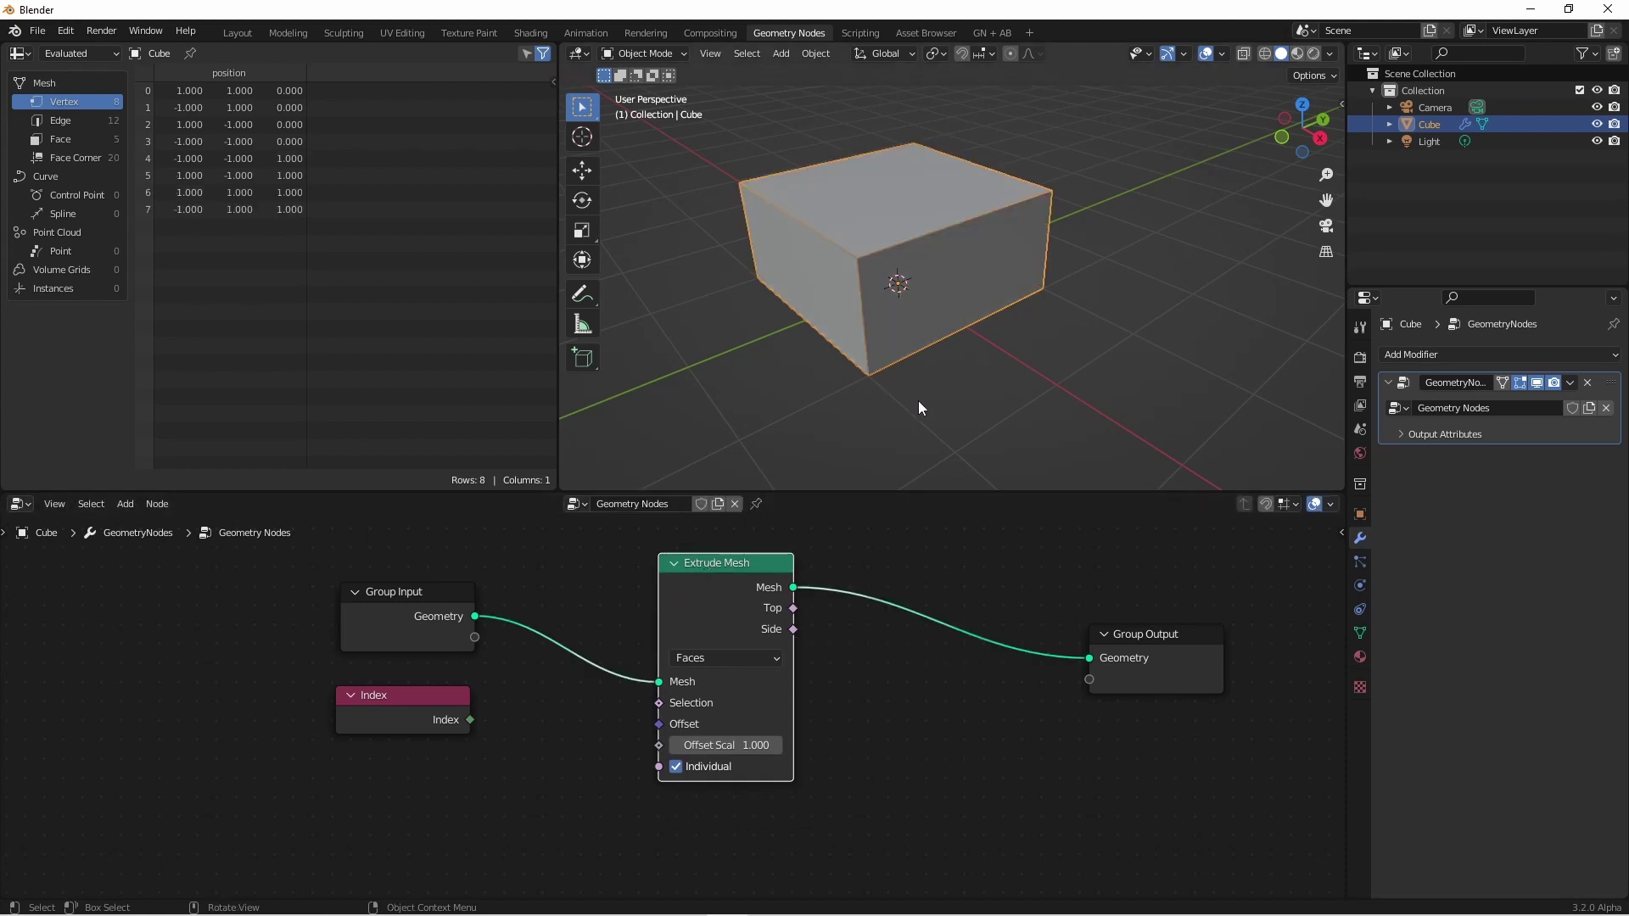
pyautogui.moveTo(911, 426)
pyautogui.mouseDown(button='middle')
pyautogui.moveTo(916, 264)
pyautogui.moveTo(913, 398)
pyautogui.mouseUp(button='middle')
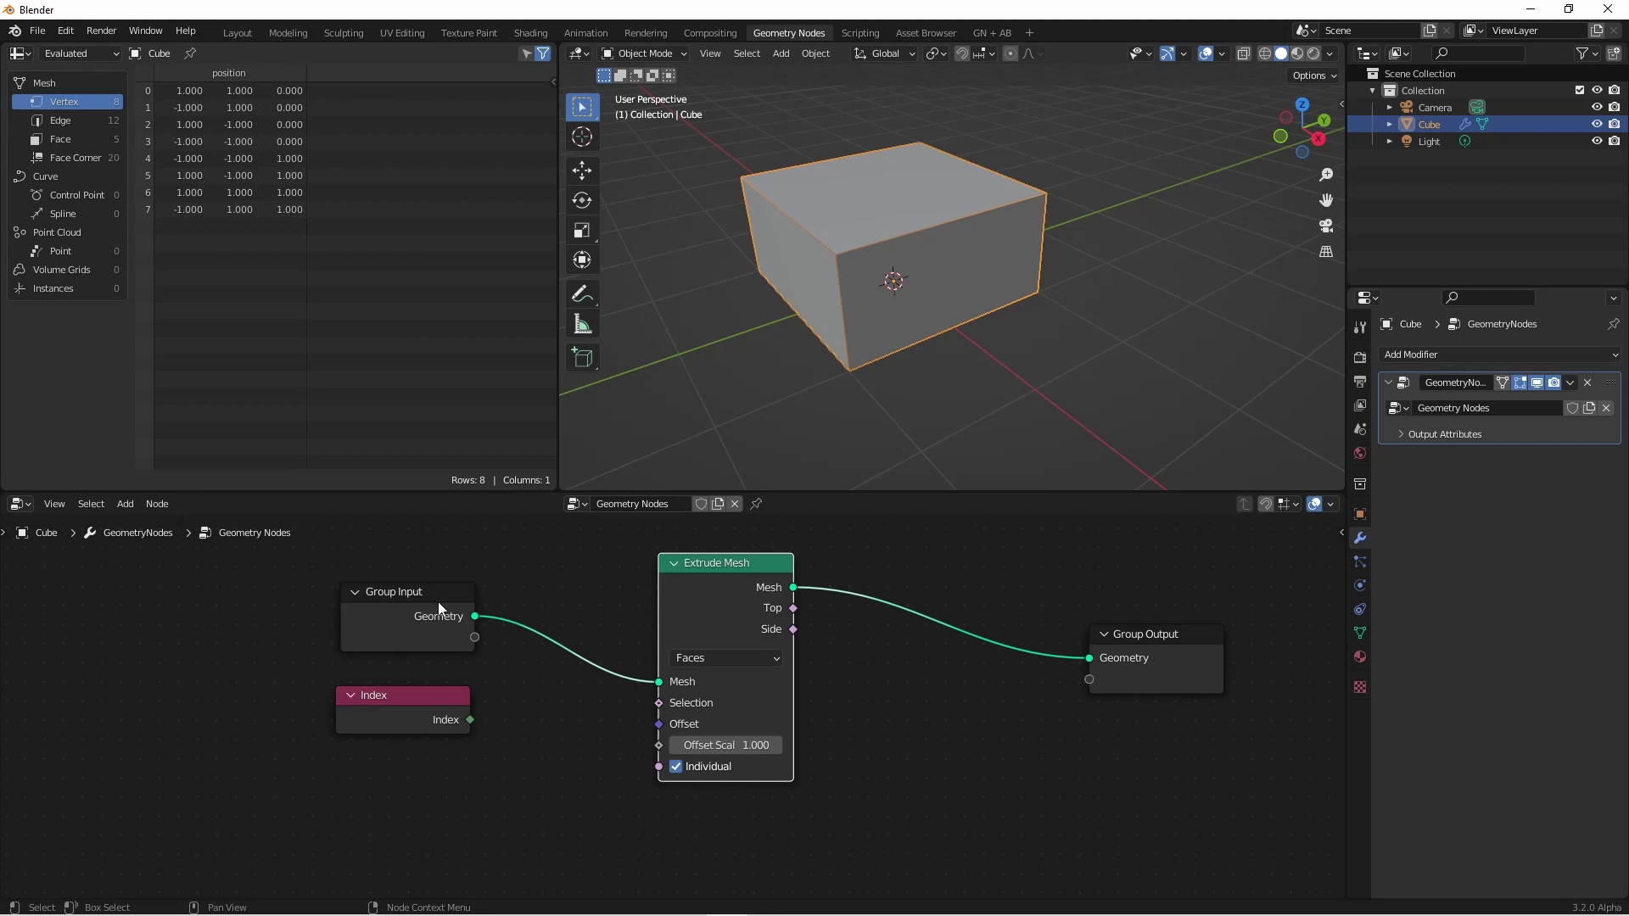
# - Add Join Geometry before Group Output, combining the original plane with the extruded box
pyautogui.moveTo(726, 576); pyautogui.dragTo(670, 668)
pyautogui.hotkey('shift', 'a')
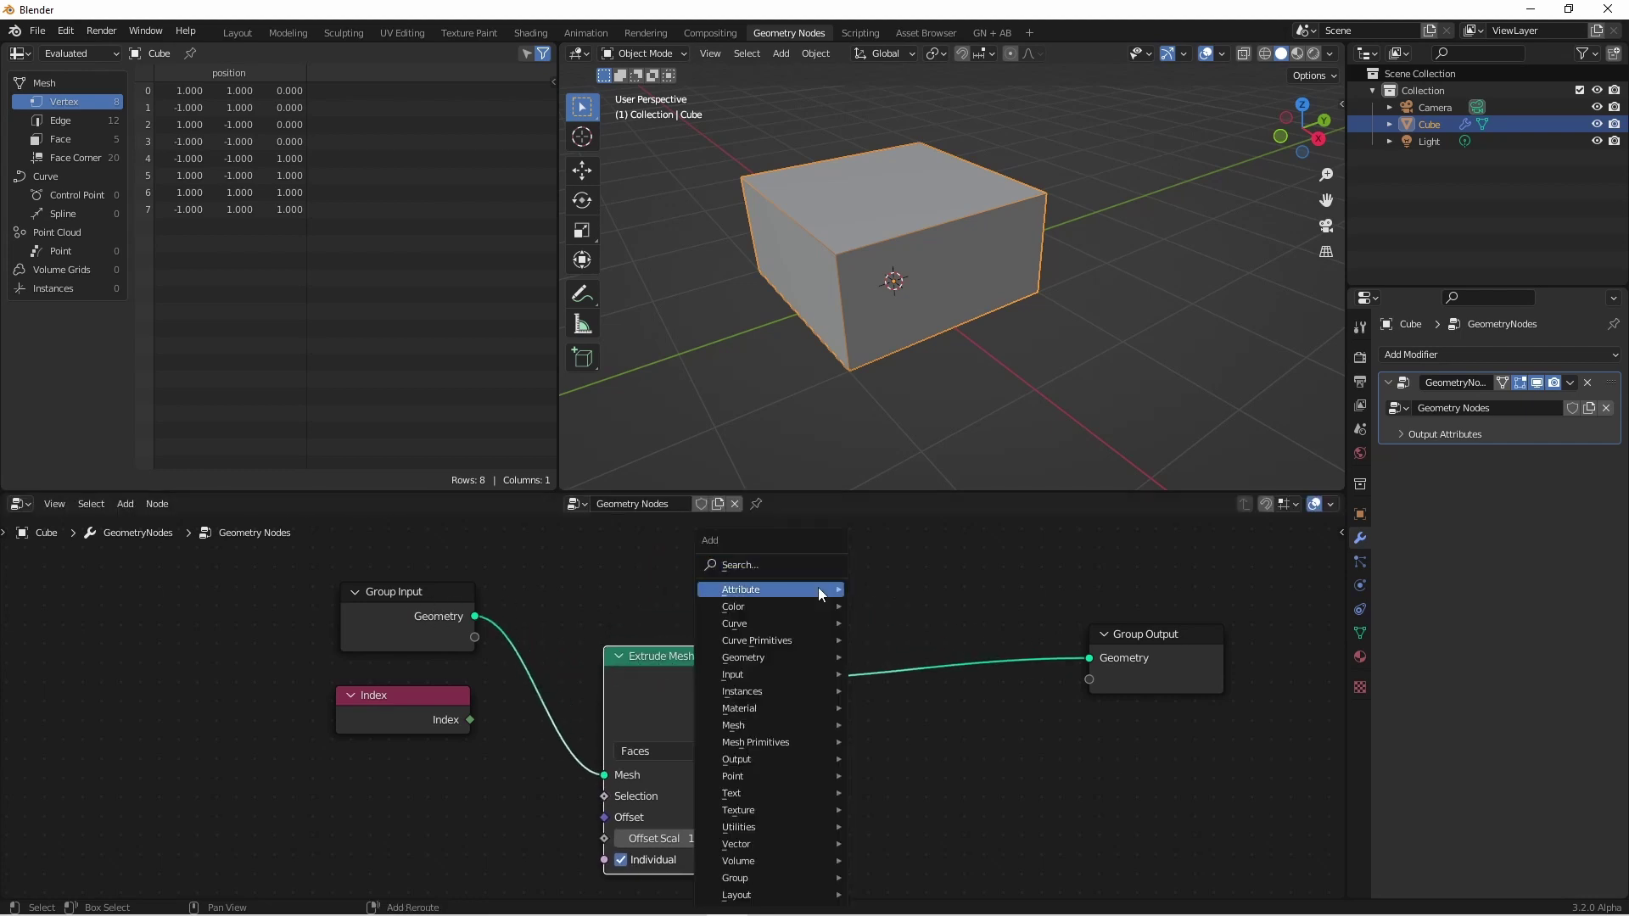
pyautogui.moveTo(818, 587)
pyautogui.click(908, 608)
pyautogui.click(882, 666)
pyautogui.moveTo(475, 617); pyautogui.dragTo(814, 687)
pyautogui.moveTo(865, 442); pyautogui.dragTo(895, 394, button='middle')
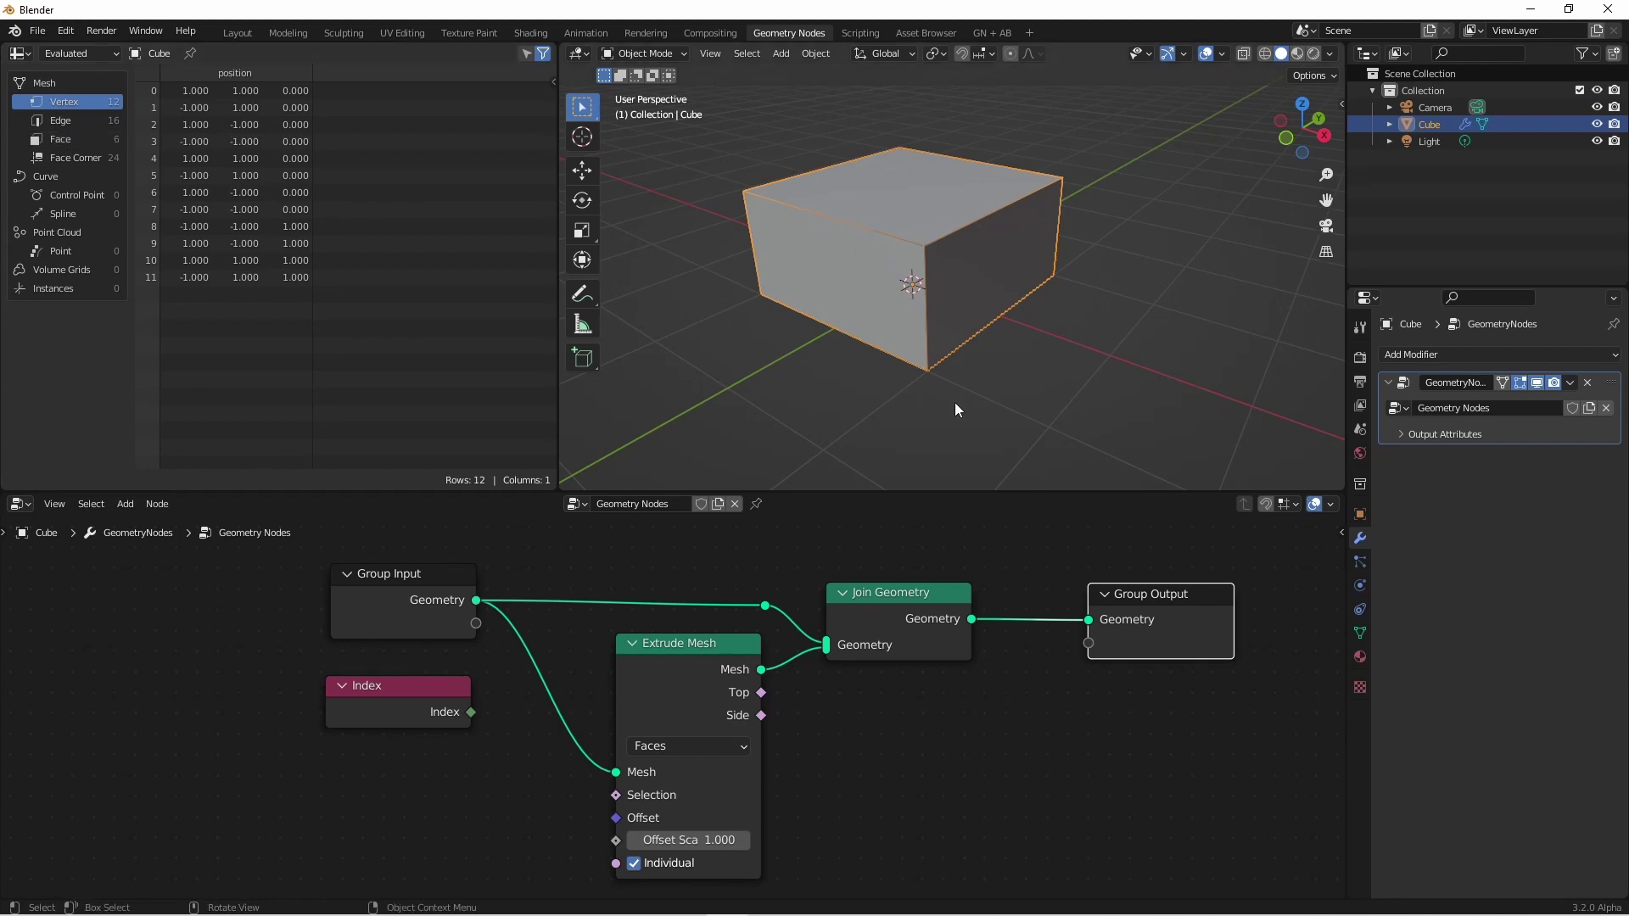
pyautogui.moveTo(871, 393); pyautogui.dragTo(888, 231, button='middle')
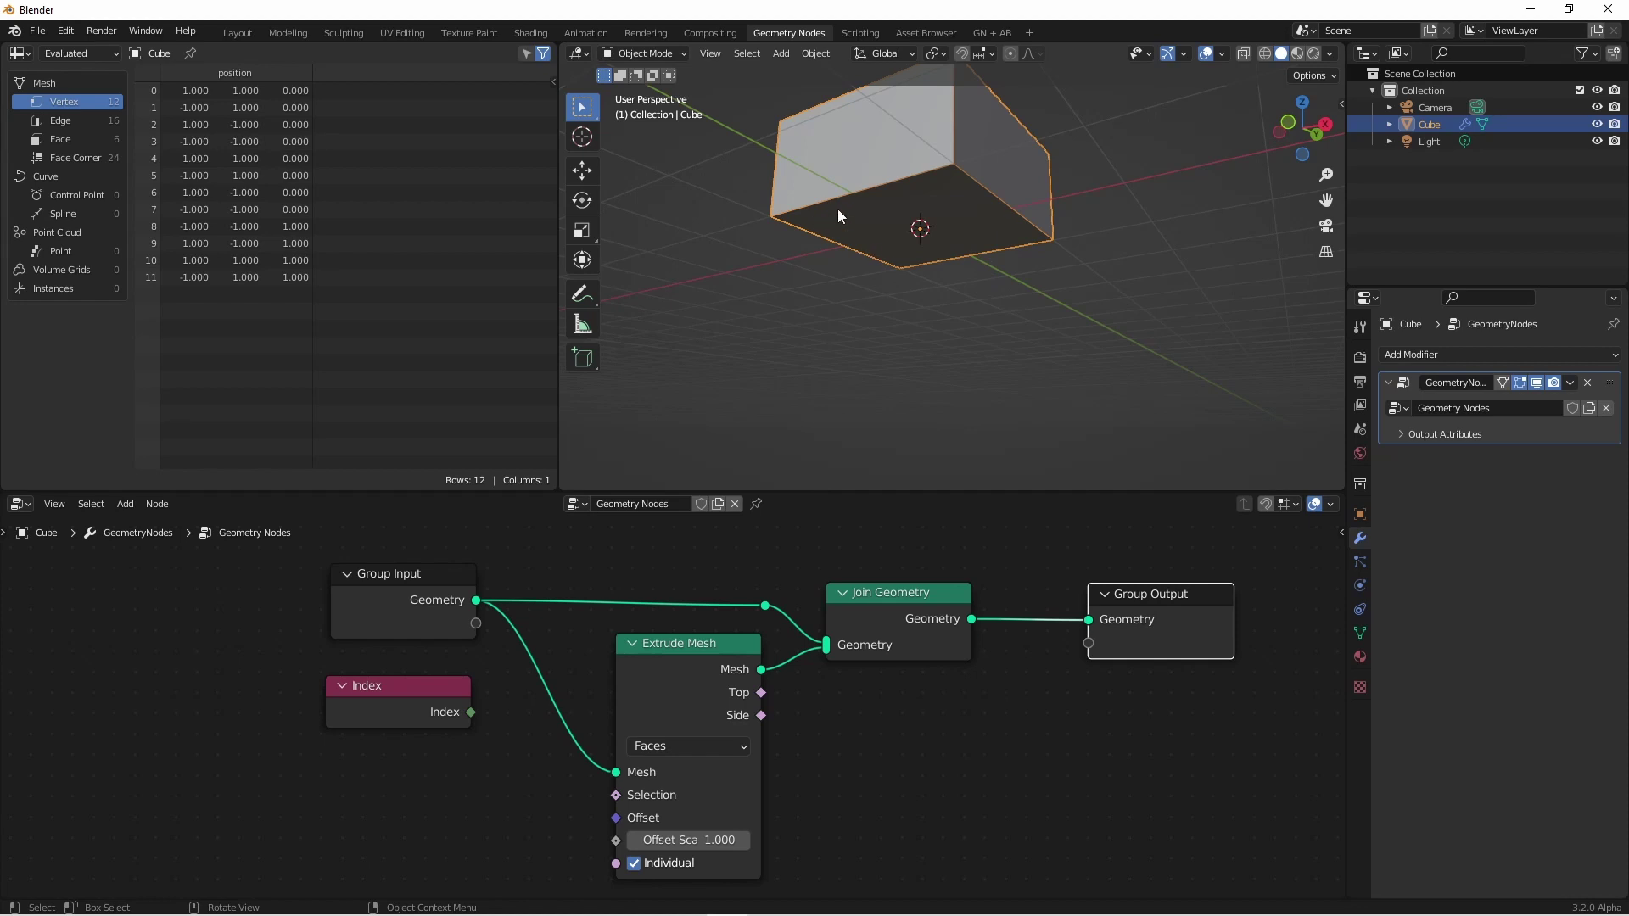
# - Return to a top view and move the four left-hand nodes further left to make room
pyautogui.moveTo(923, 136); pyautogui.dragTo(899, 407, button='middle')
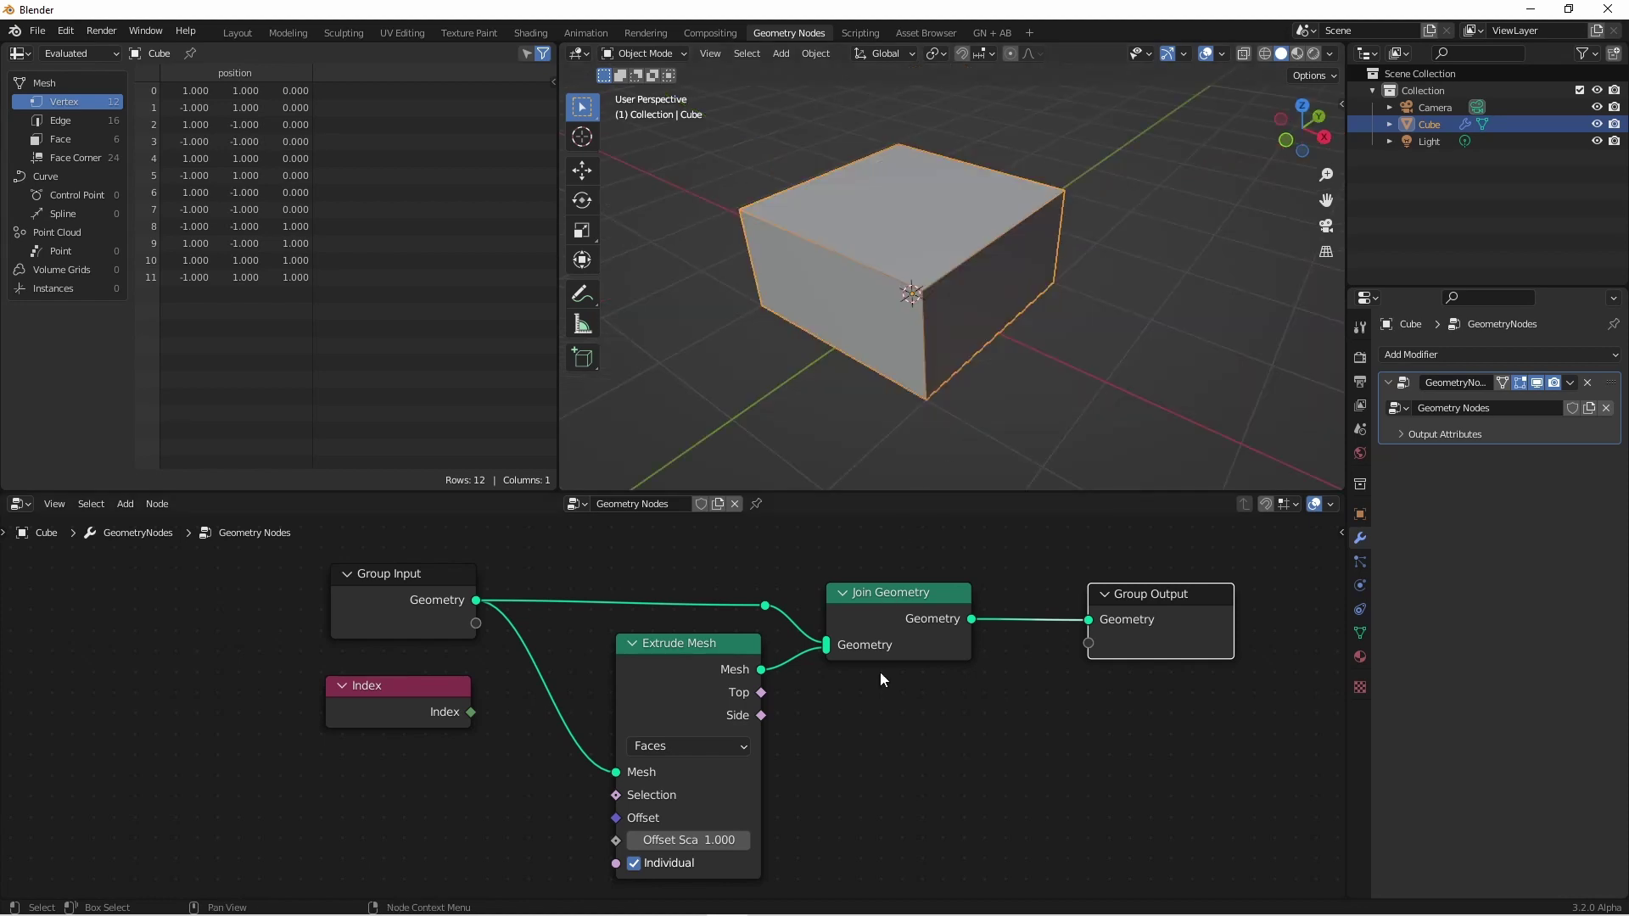
pyautogui.moveTo(949, 815); pyautogui.dragTo(320, 578)
pyautogui.press('g')
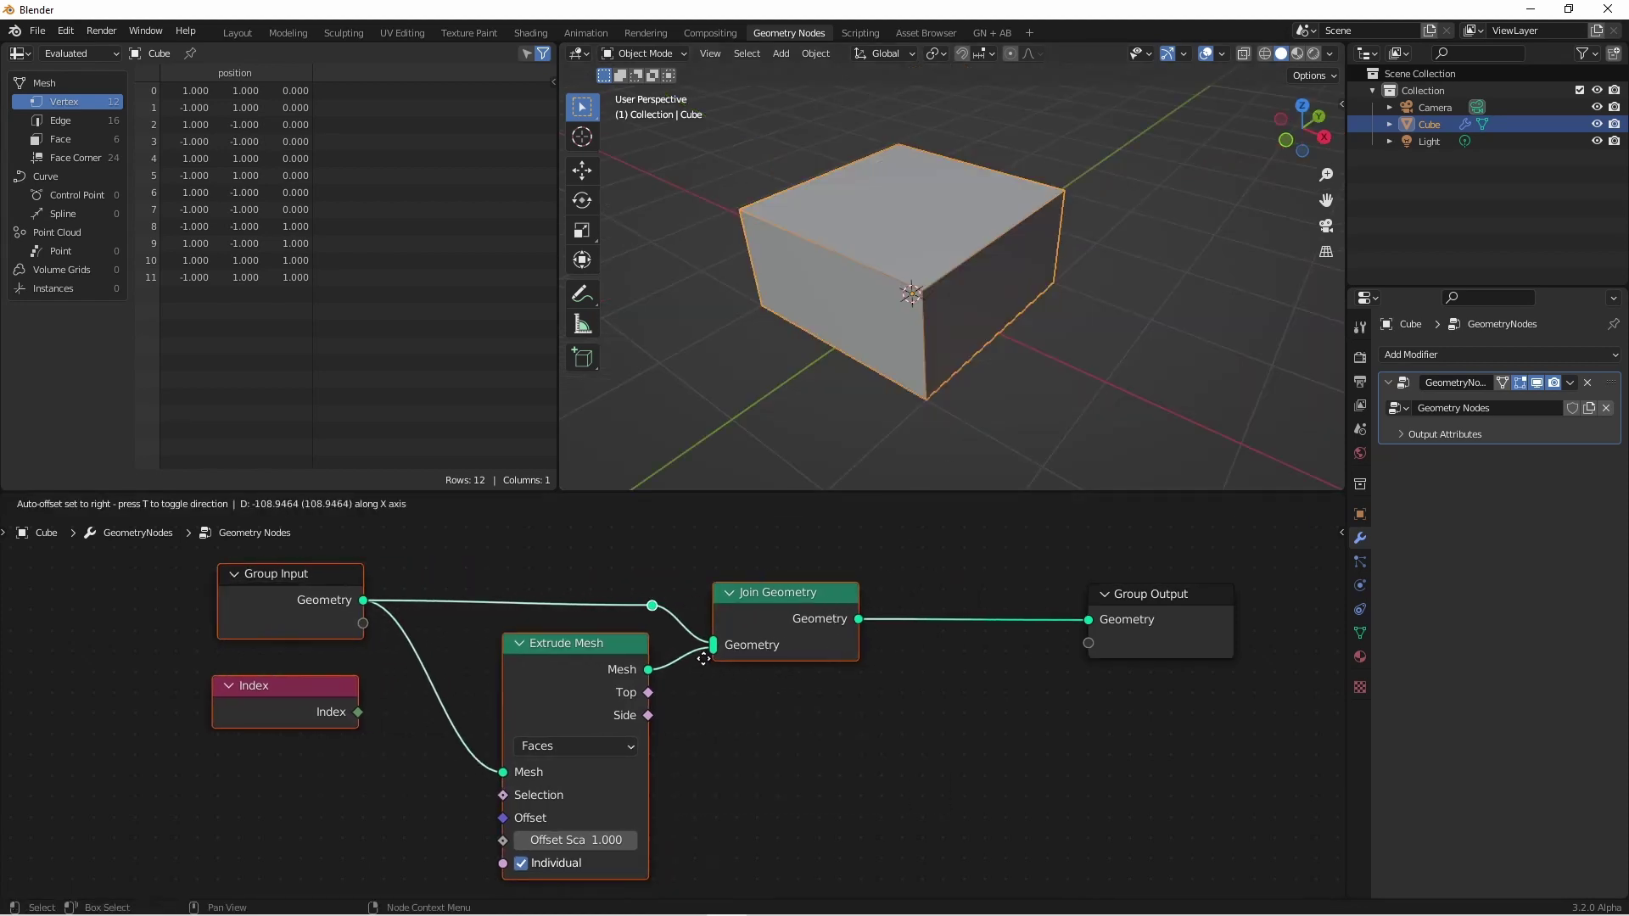
pyautogui.click(792, 661)
# - Add a Merge by Distance node at 0.001 m between Join Geometry and Group Output
pyautogui.hotkey('shift', 'a')
pyautogui.moveTo(883, 653)
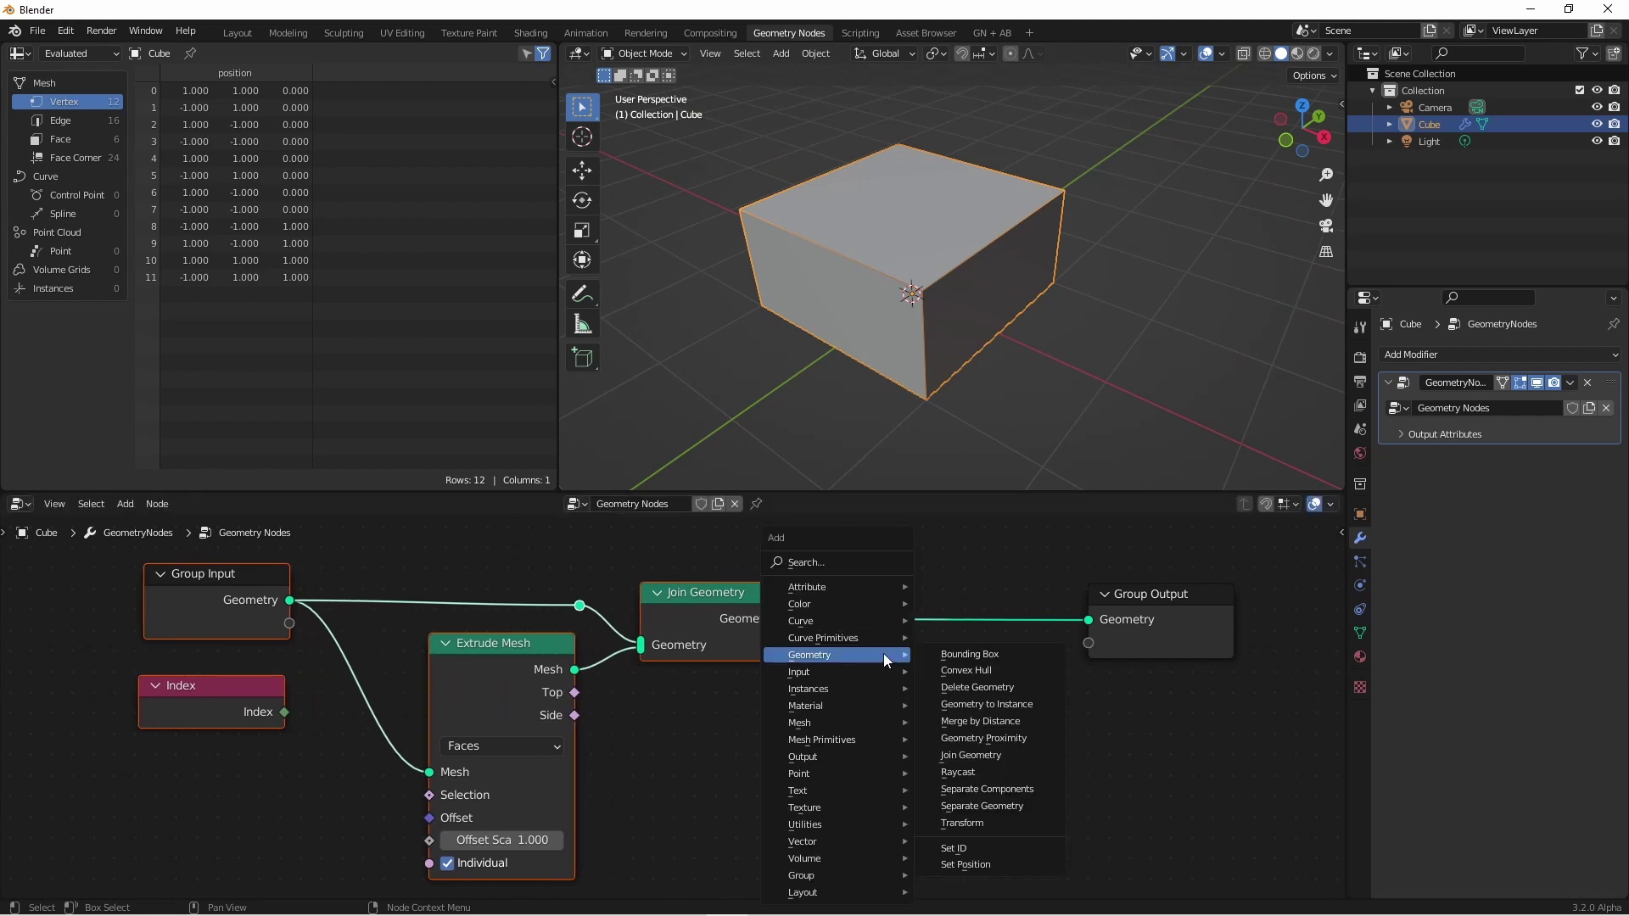
pyautogui.click(1018, 721)
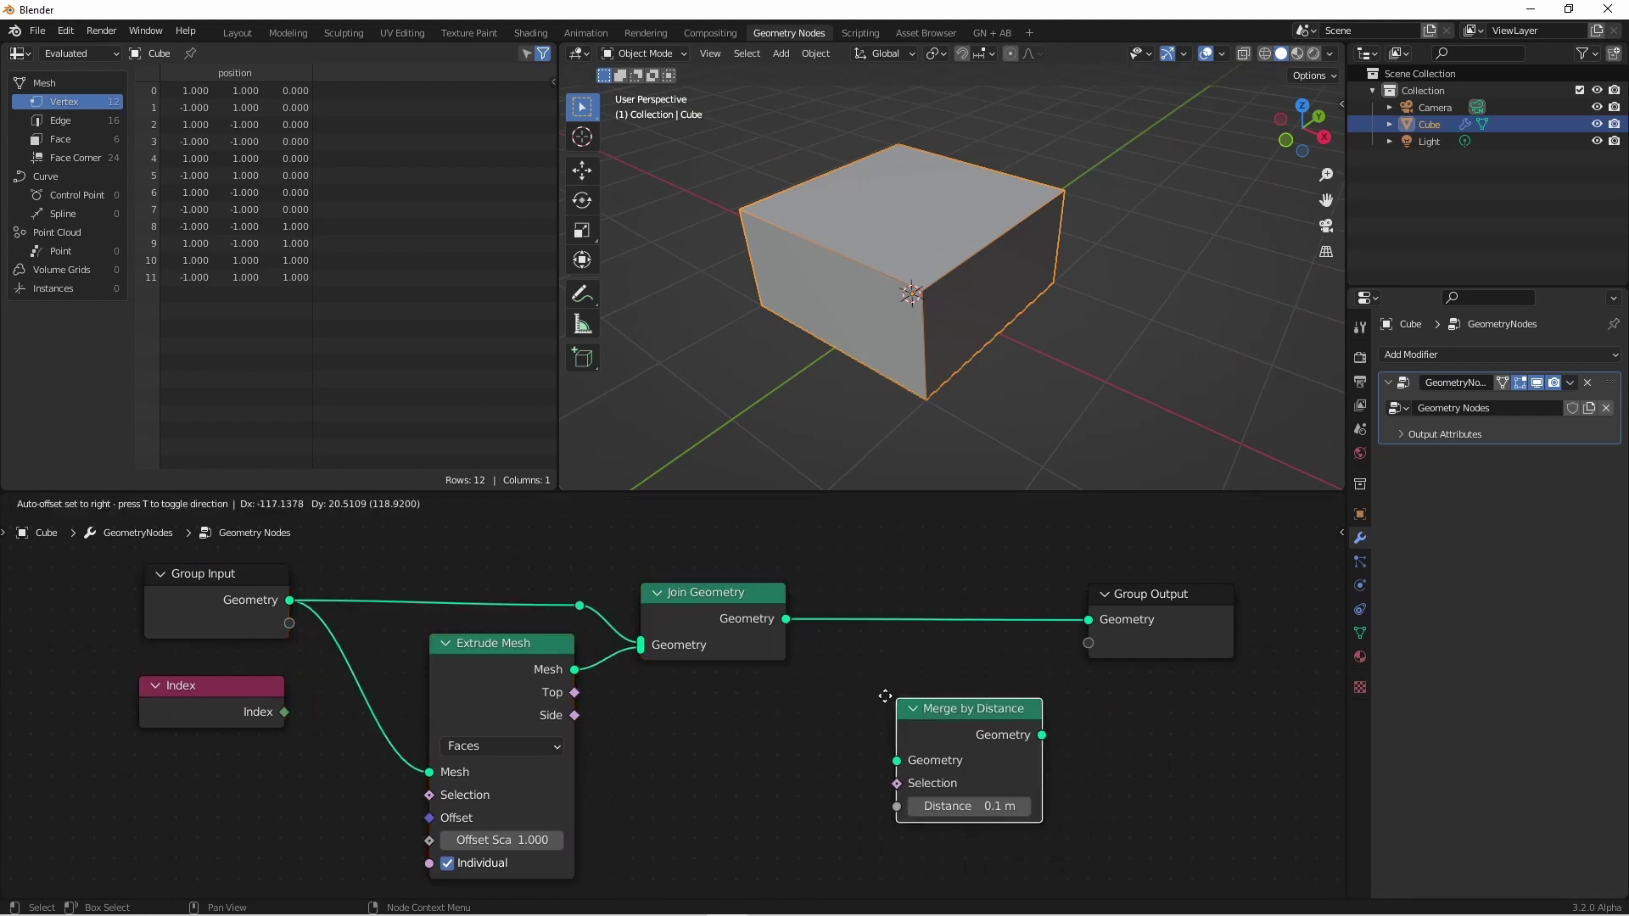
pyautogui.click(862, 661)
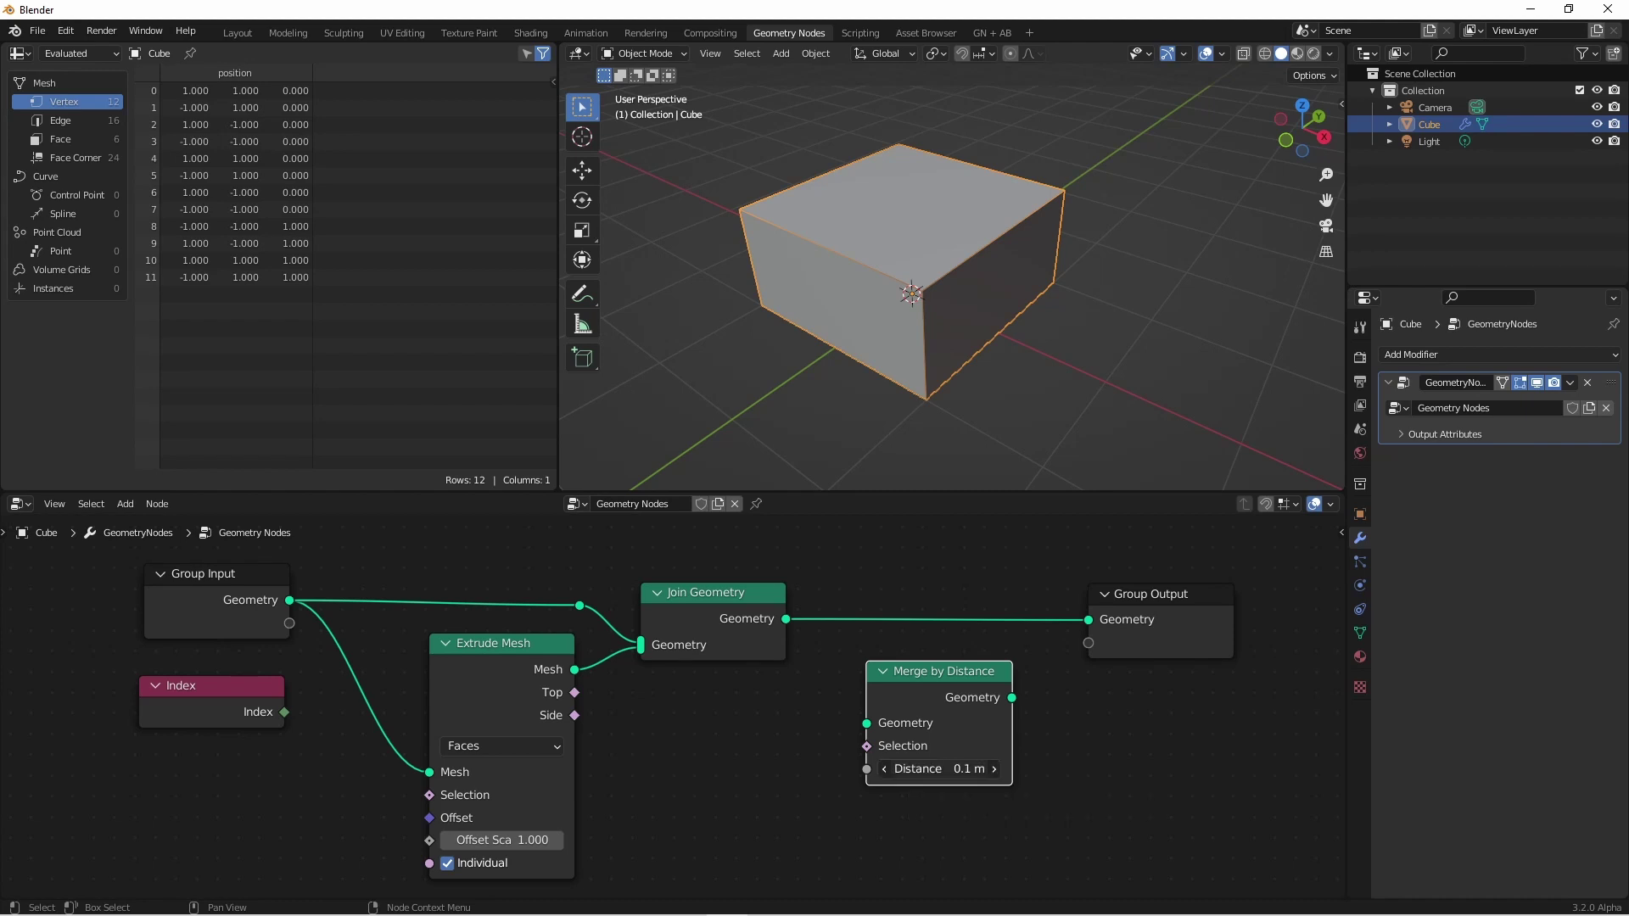
pyautogui.click(935, 769)
pyautogui.write('0.001')
pyautogui.press('Return')
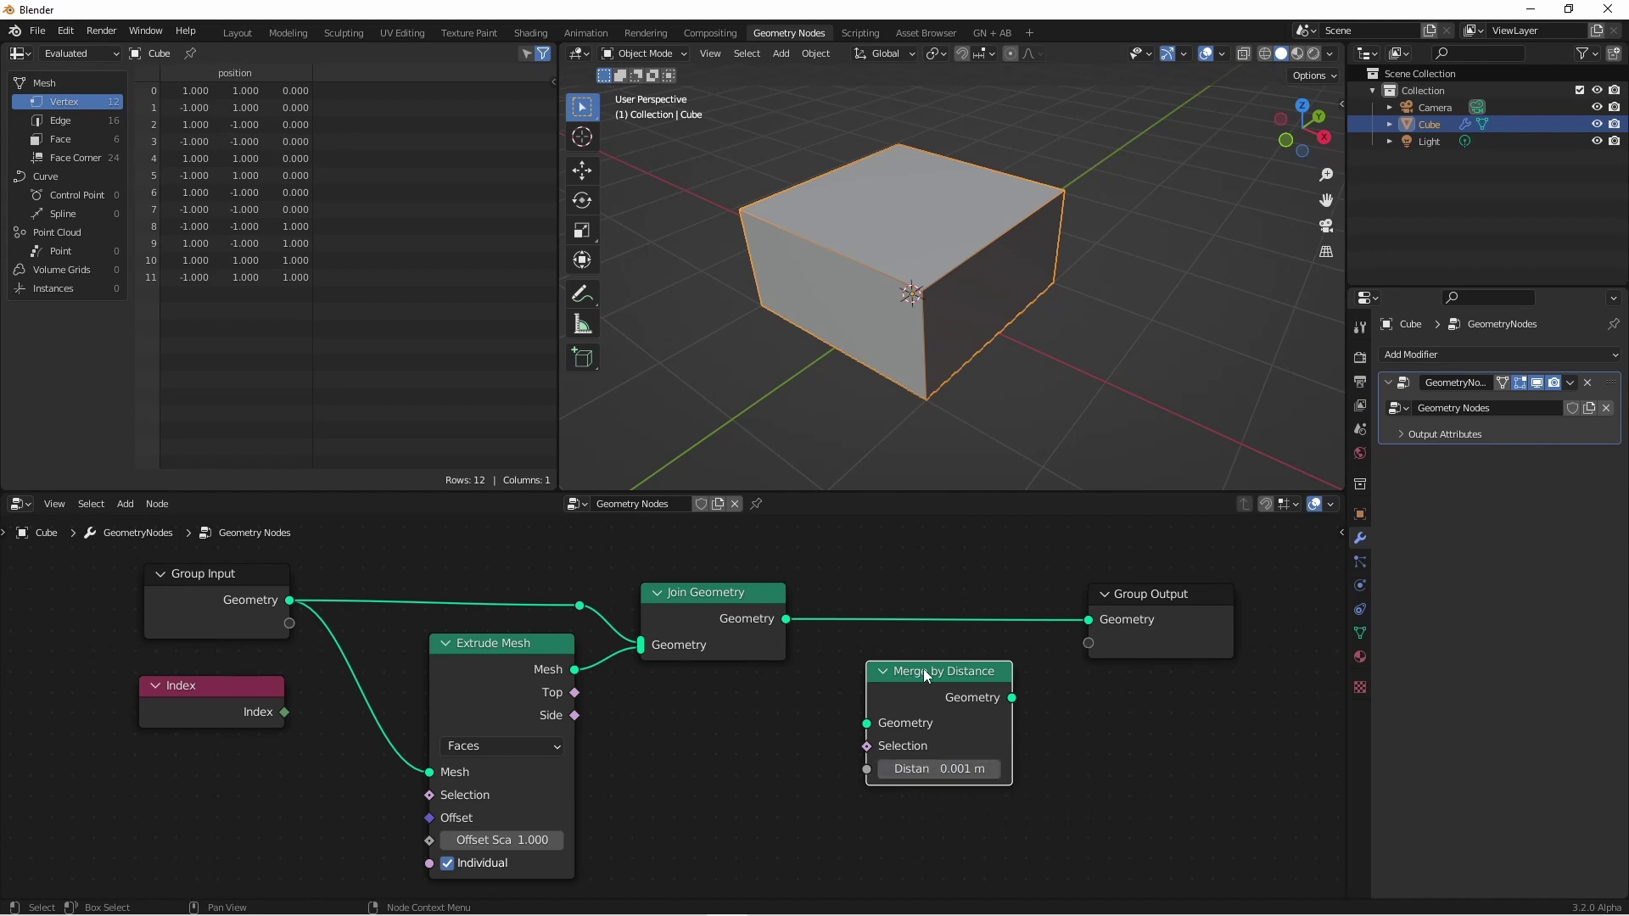
pyautogui.moveTo(923, 669); pyautogui.dragTo(926, 577)
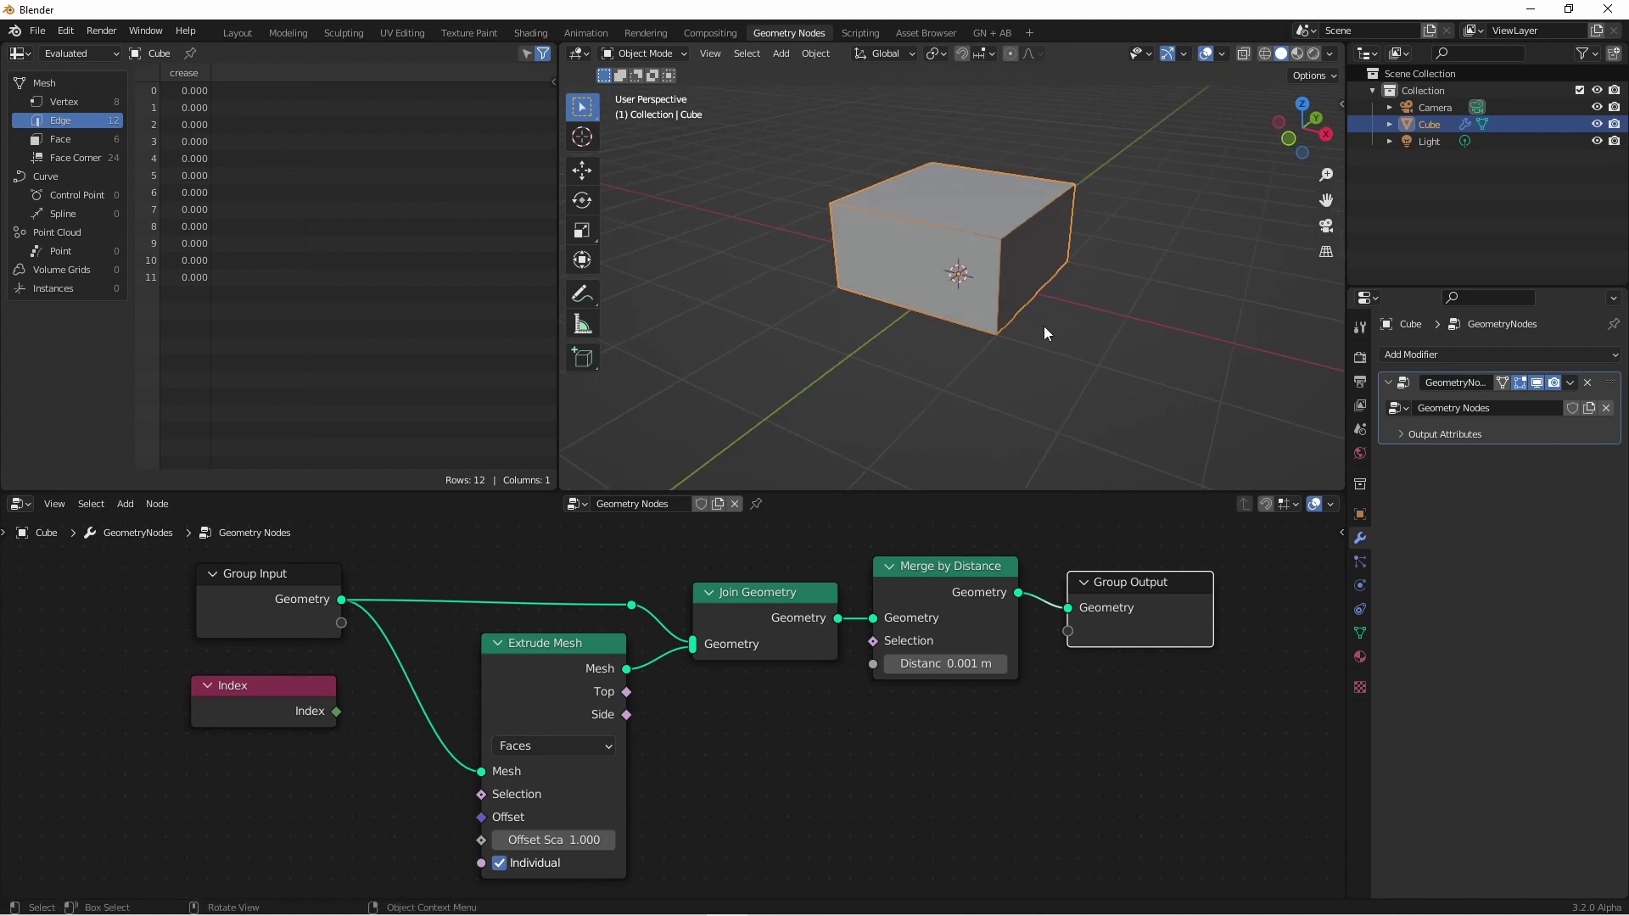
# - Extrude two more segments from the base mesh edges, then switch Extrude Mesh Individual off
pyautogui.click(1043, 326)
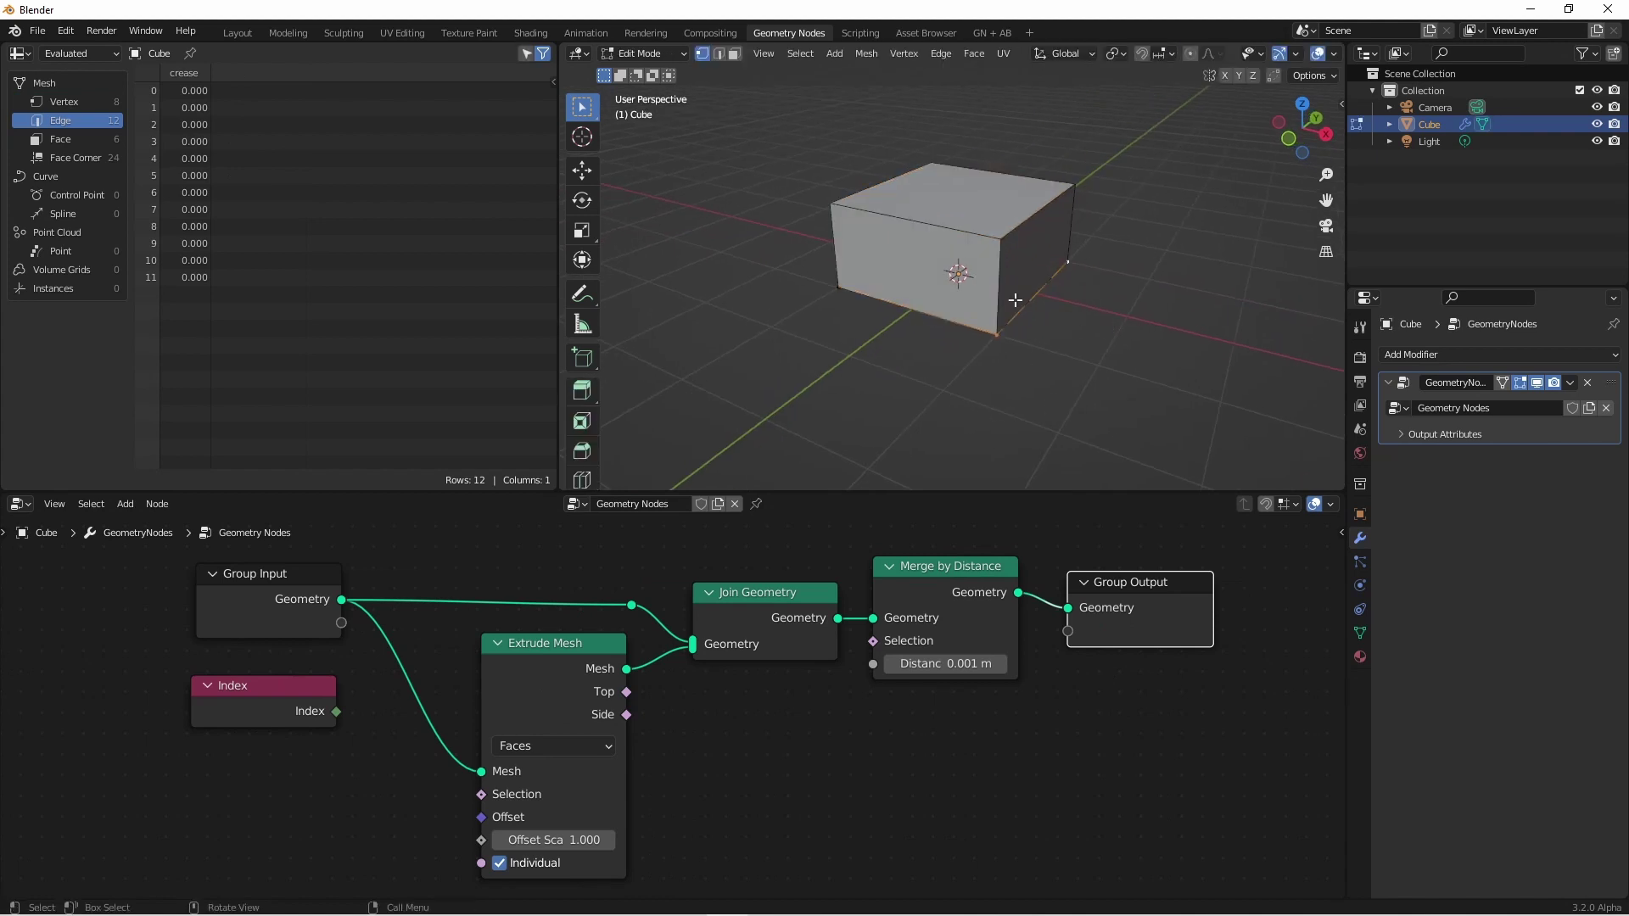
pyautogui.press('e')
pyautogui.click(1103, 293)
pyautogui.moveTo(1103, 293); pyautogui.dragTo(1160, 318, button='middle')
pyautogui.click(1161, 317)
pyautogui.press('e')
pyautogui.click(1047, 374)
pyautogui.scroll(-2, 1048, 365)
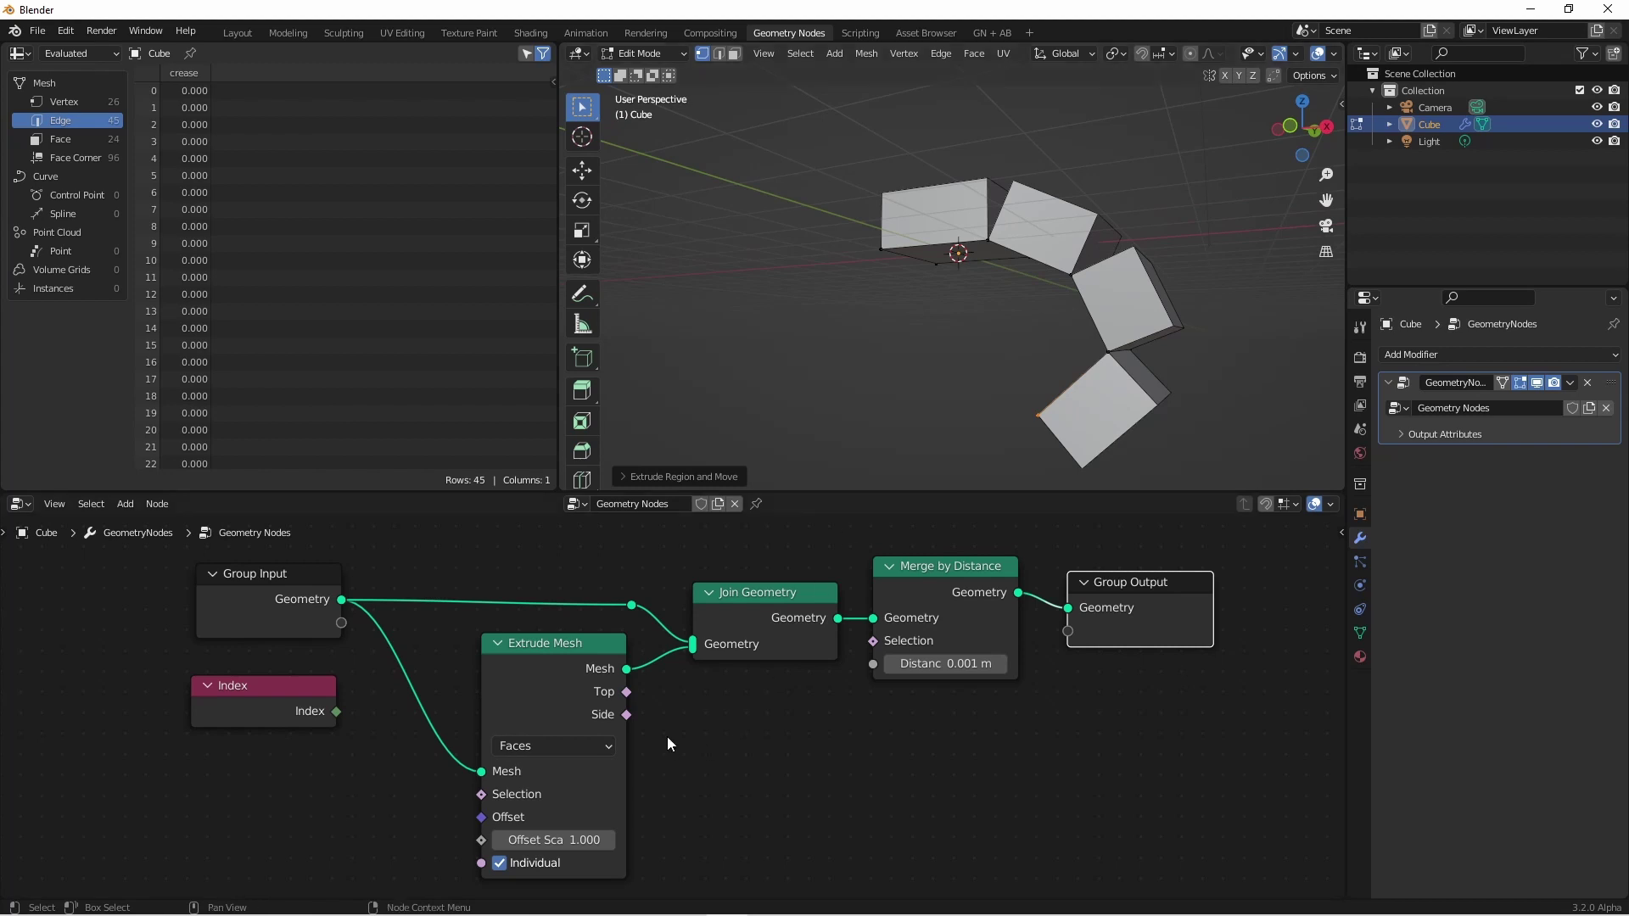
pyautogui.click(498, 862)
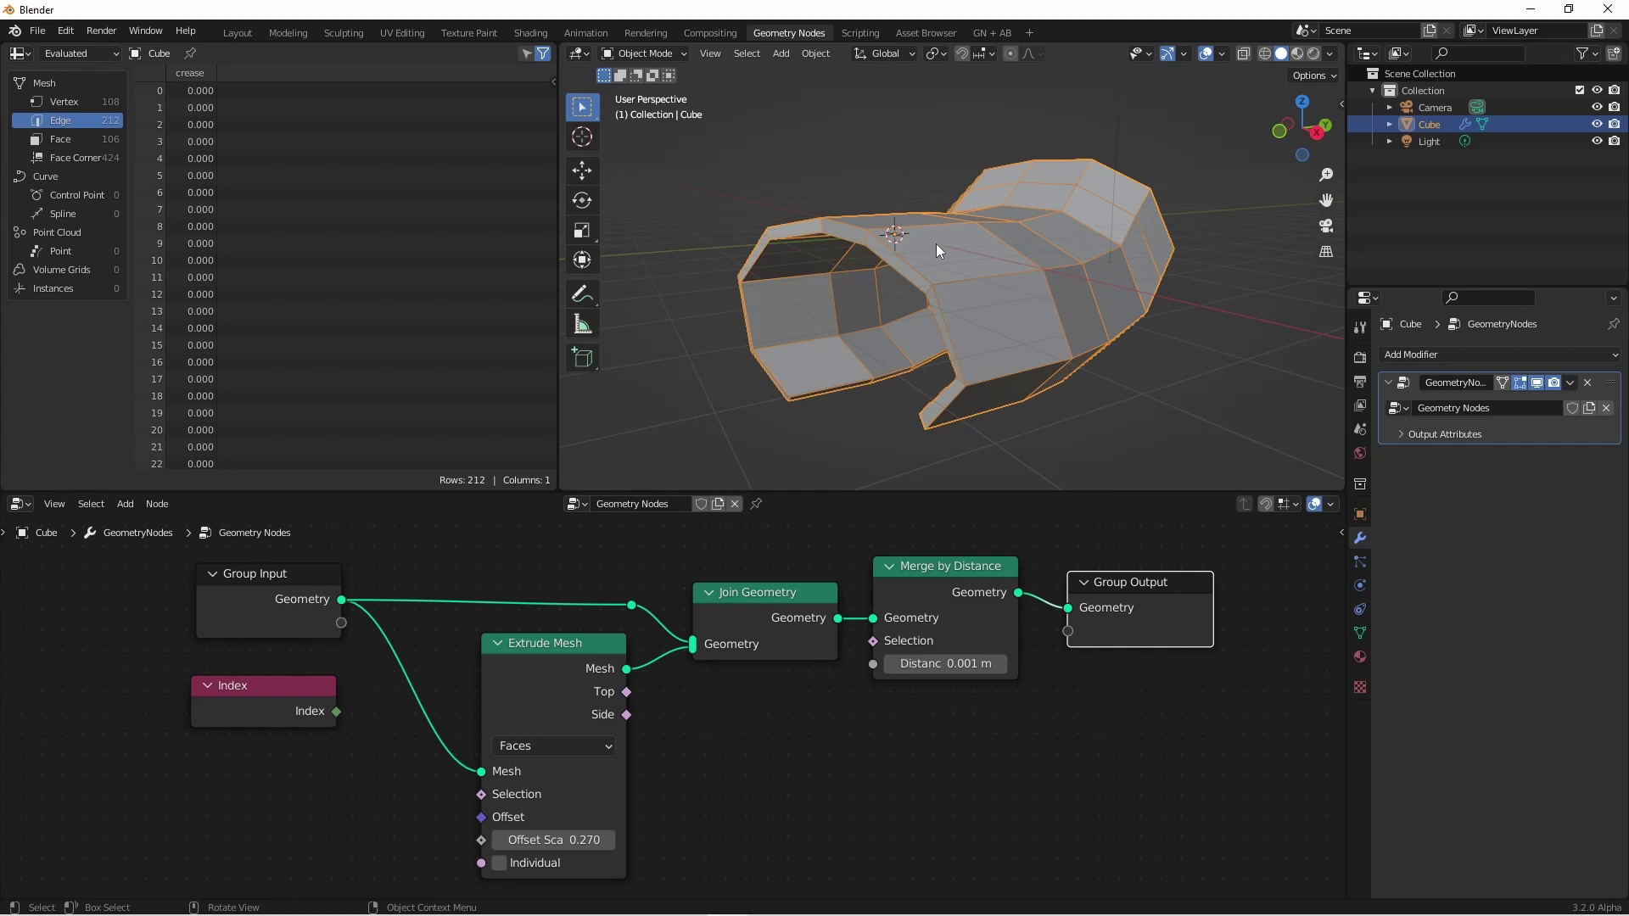
# - Duplicate the Extrude Mesh node to make a second extrusion after Merge by Distance
pyautogui.scroll(-2, 436, 638)
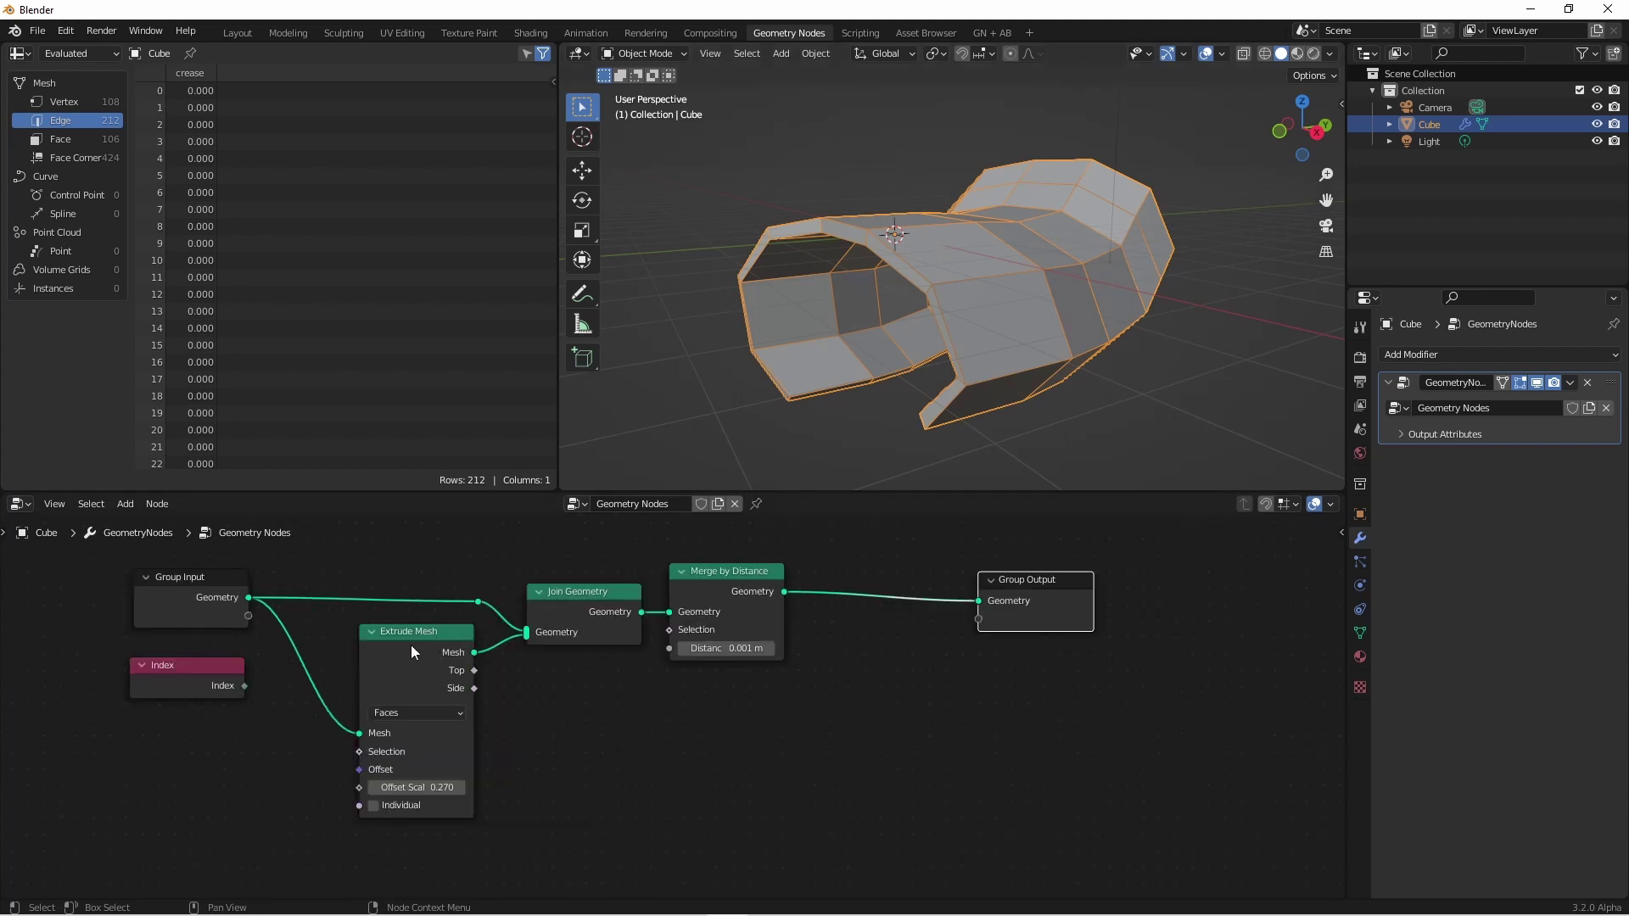
pyautogui.hotkey('shift', 'd')
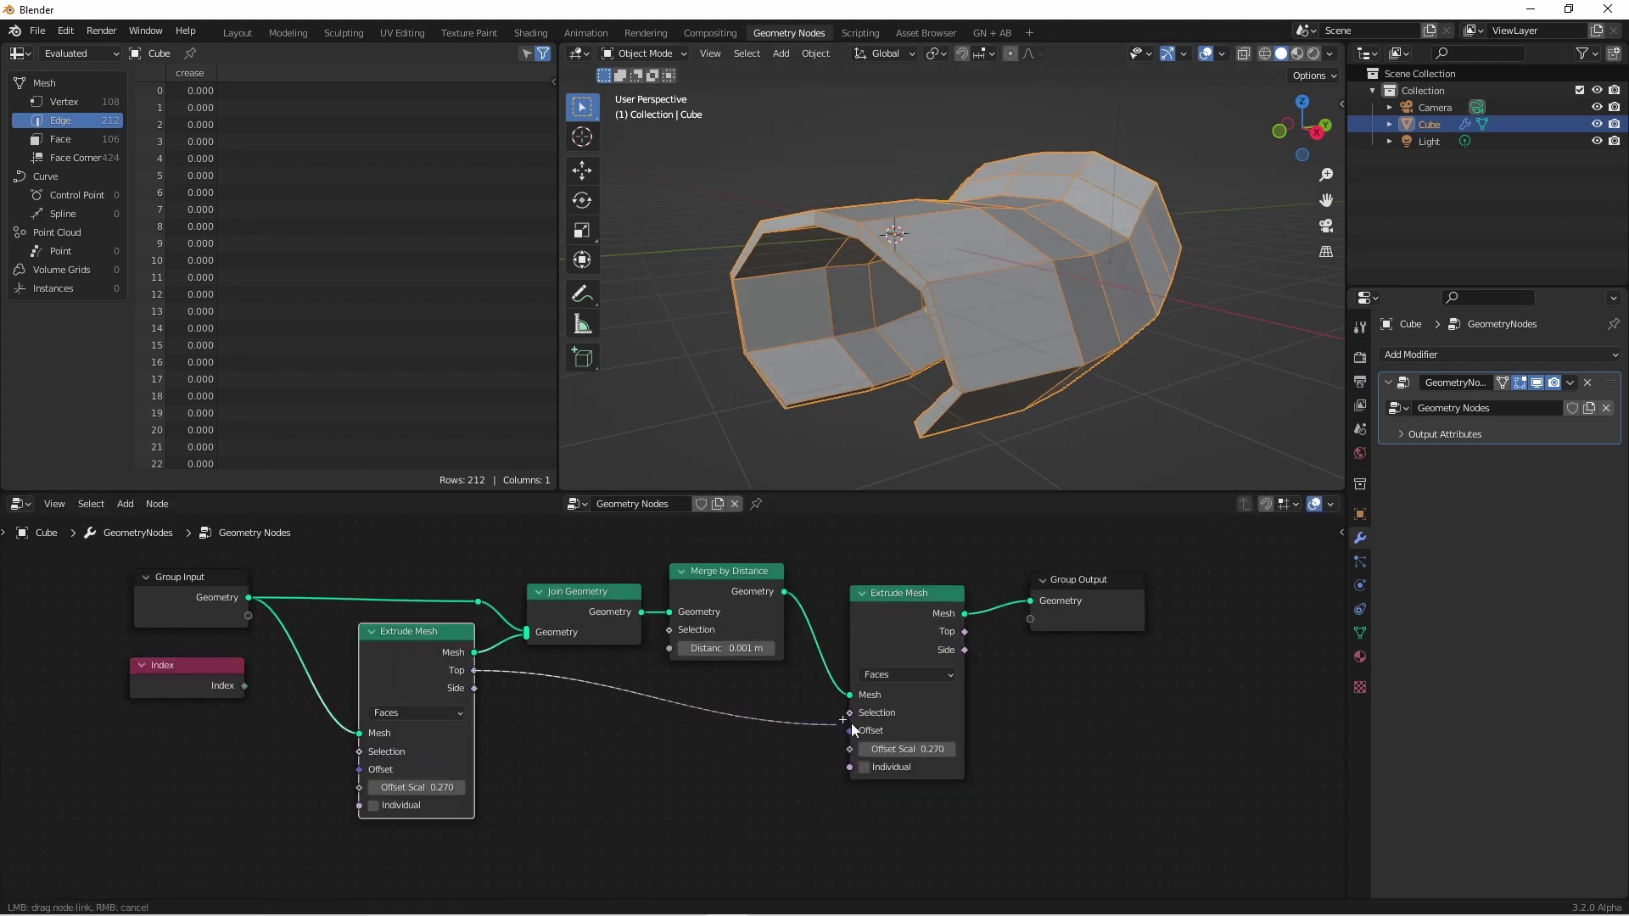
pyautogui.hotkey('shift', 'a')
pyautogui.moveTo(1012, 646)
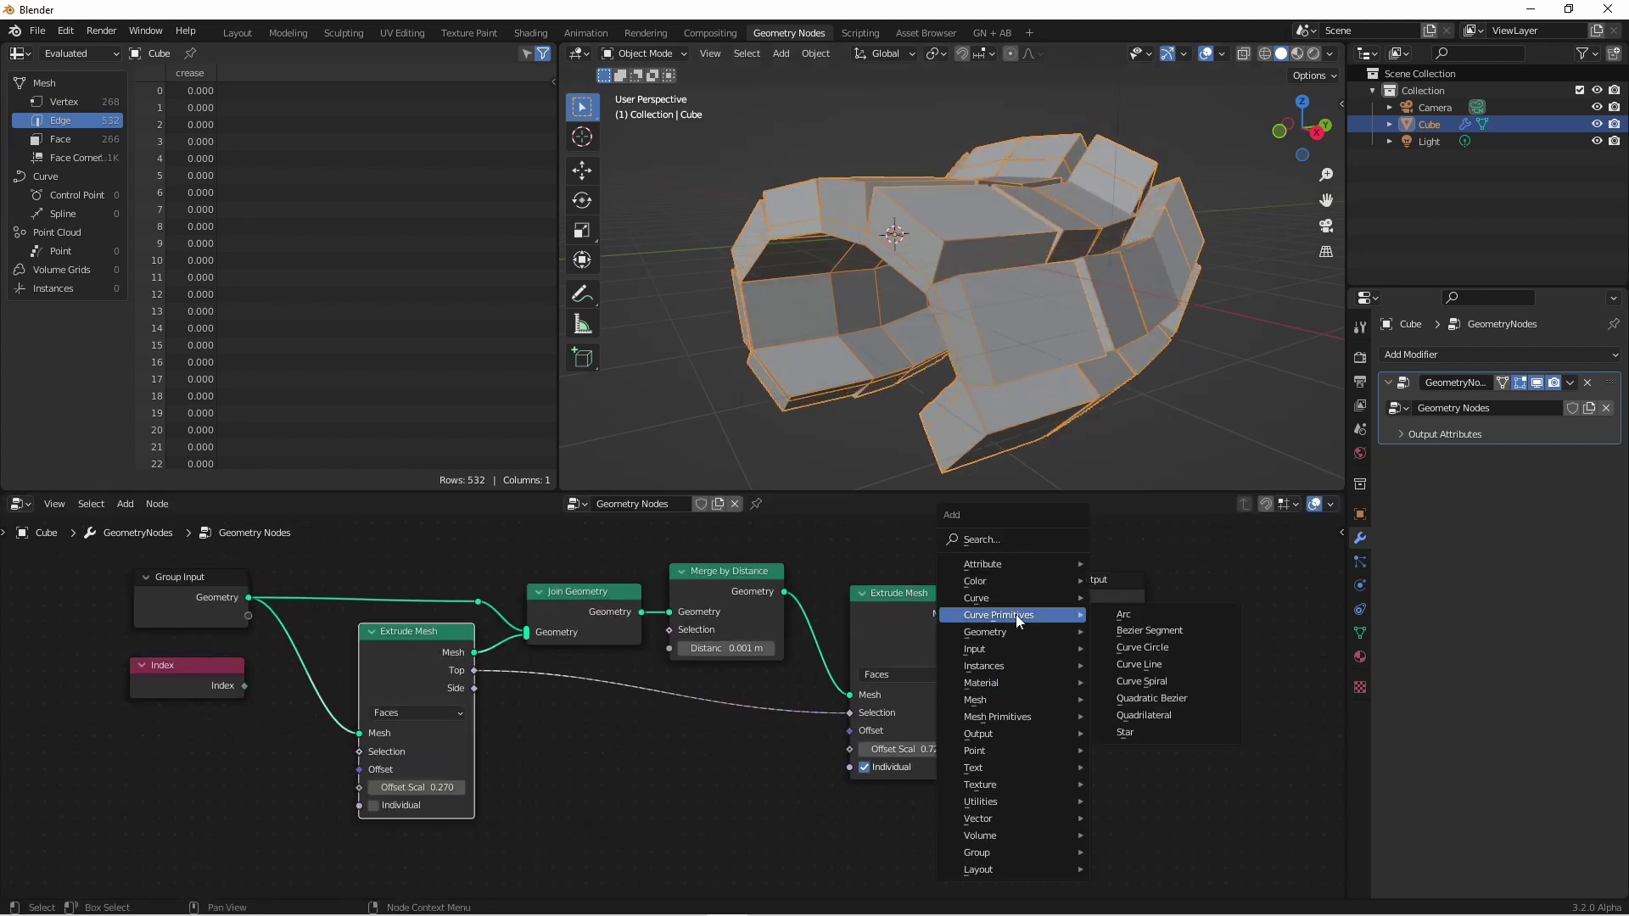